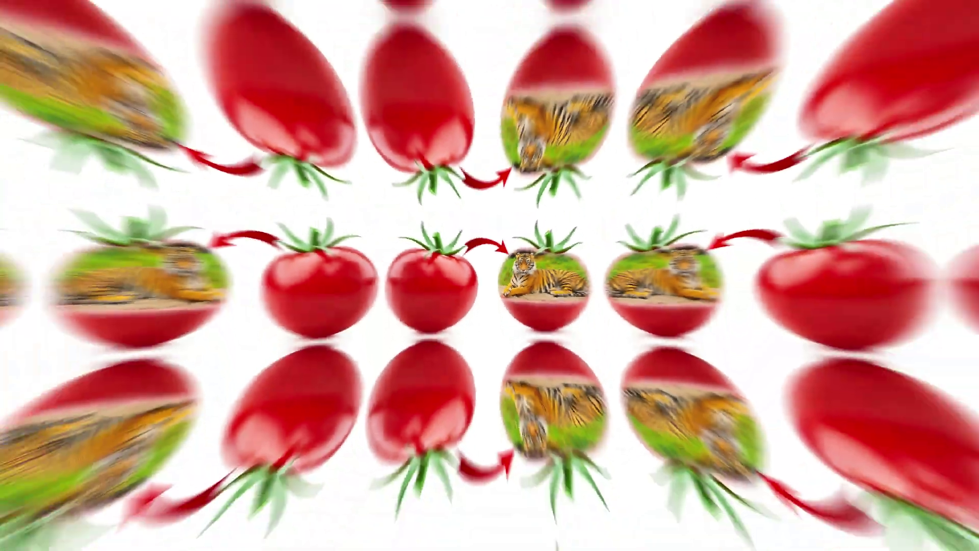
Step: Zoom in and out on the tomato-and-tiger example dfgre.jpg in Photos
{"action": "scroll", "coordinate": [343, 293], "scroll_direction": "up", "scroll_amount": 2}
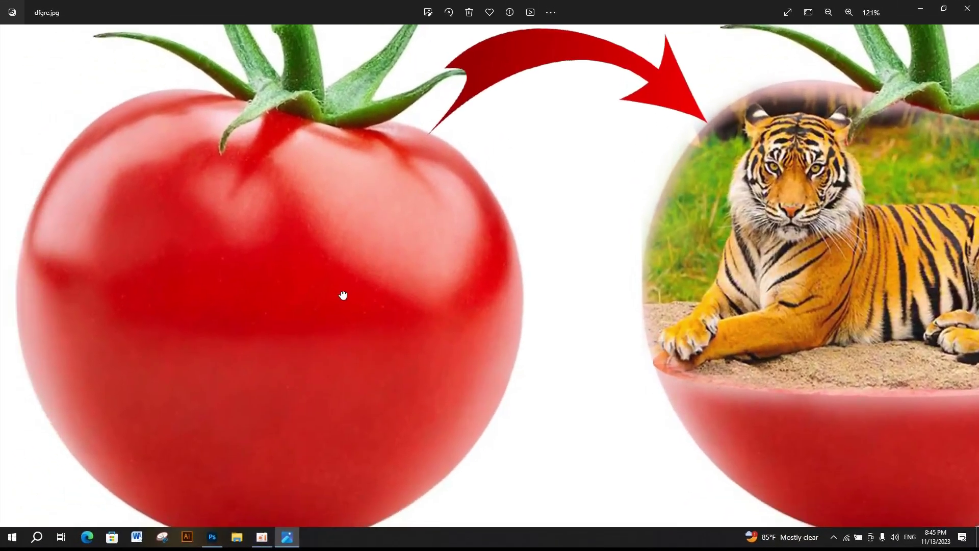
{"action": "scroll", "coordinate": [354, 302], "scroll_direction": "up", "scroll_amount": 1}
{"action": "scroll", "coordinate": [568, 258], "scroll_direction": "down", "scroll_amount": 1}
{"action": "scroll", "coordinate": [568, 258], "scroll_direction": "down", "scroll_amount": 1}
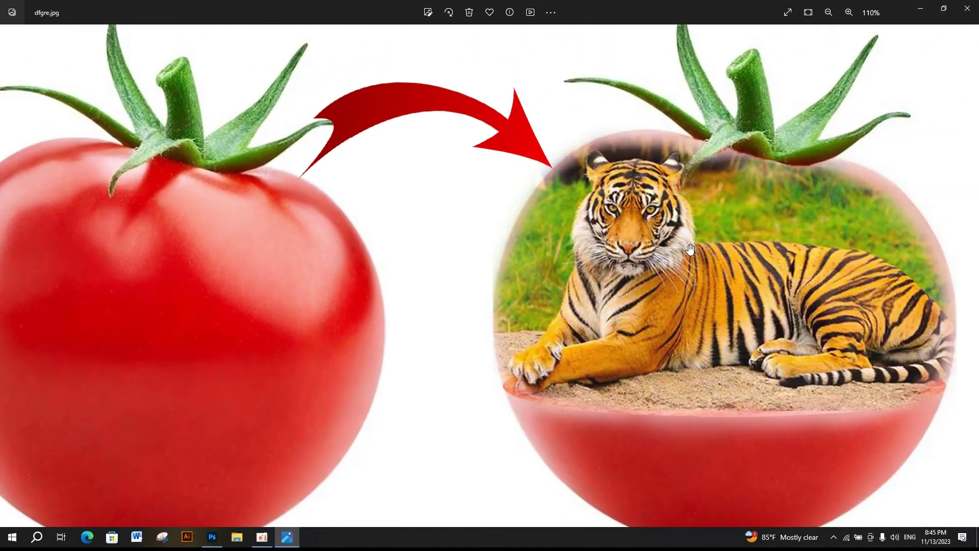
{"action": "scroll", "coordinate": [416, 171], "scroll_direction": "down", "scroll_amount": 1}
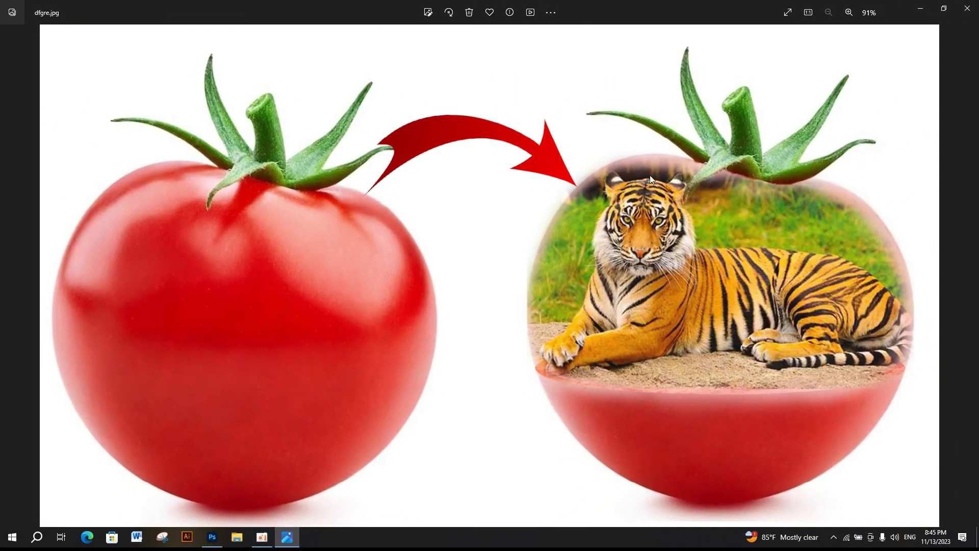
Step: Close the example photo, refresh the desktop three times, and return to Photoshop
{"action": "left_click", "coordinate": [967, 9]}
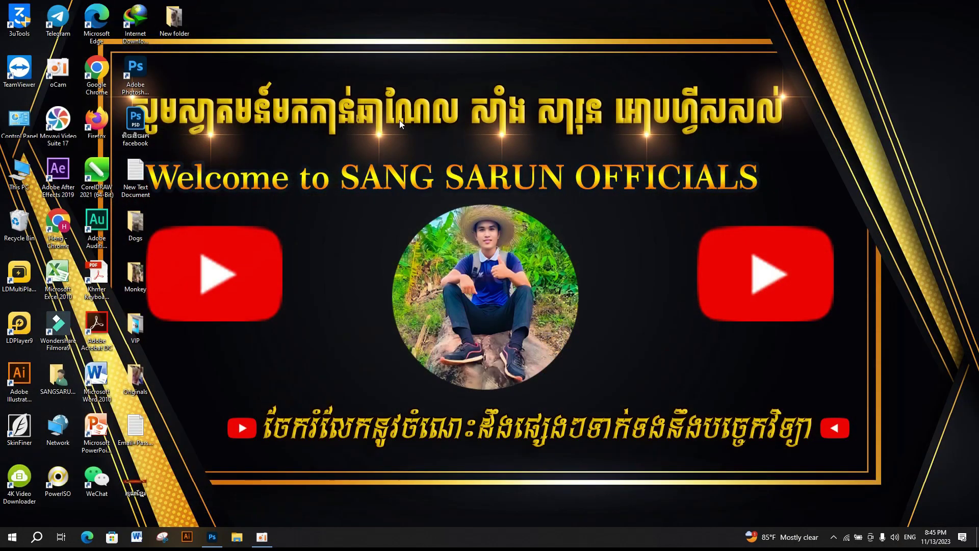
{"action": "right_click", "coordinate": [399, 121]}
{"action": "left_click", "coordinate": [422, 150]}
{"action": "right_click", "coordinate": [211, 137]}
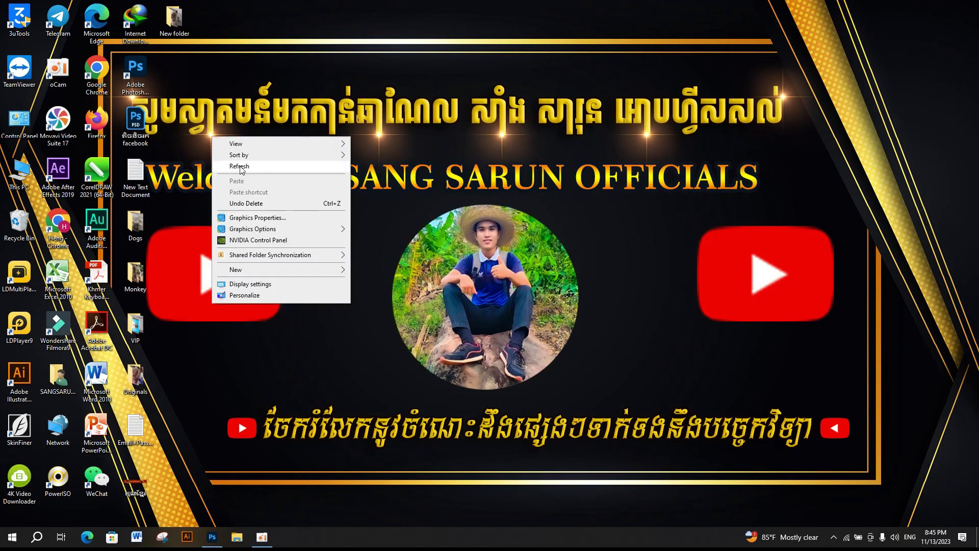
{"action": "left_click", "coordinate": [234, 168]}
{"action": "right_click", "coordinate": [591, 89]}
{"action": "left_click", "coordinate": [645, 121]}
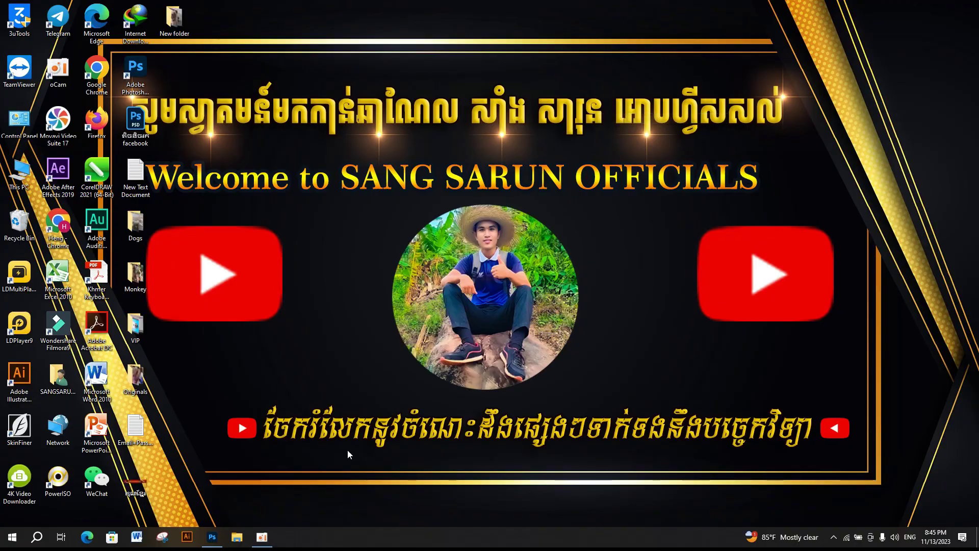
{"action": "left_click", "coordinate": [212, 537]}
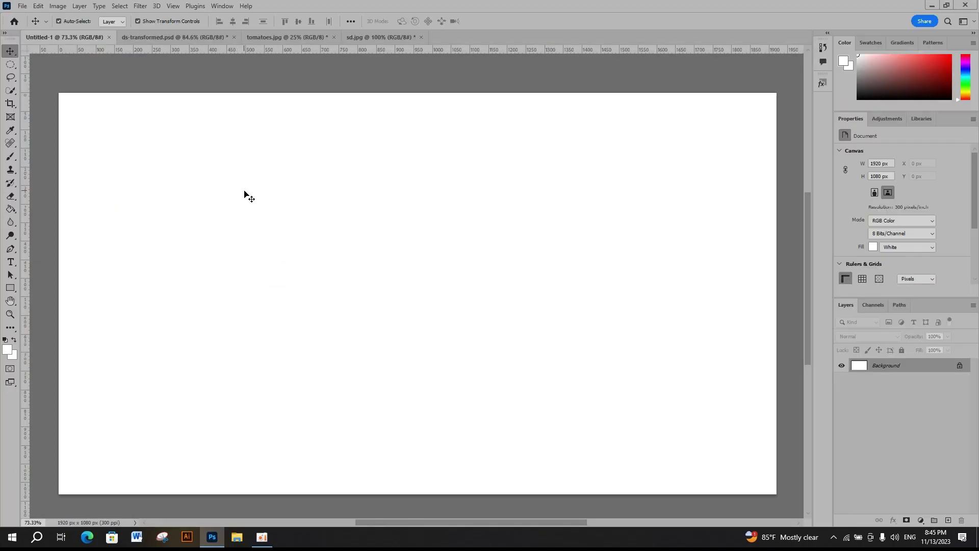
Step: Copy the tomato layer from ds-transformed.psd into the blank Untitled-1 canvas
{"action": "left_click", "coordinate": [166, 36]}
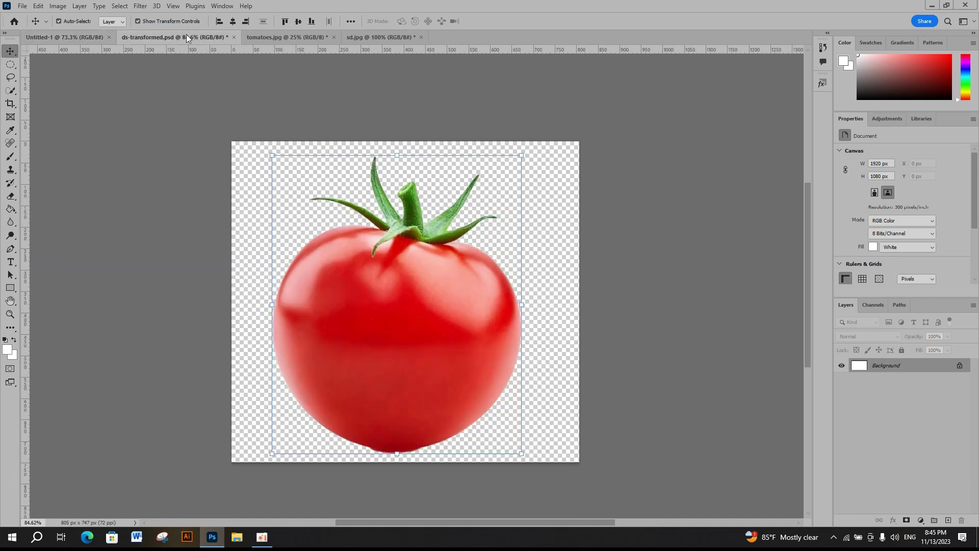
{"action": "left_click_drag", "start_coordinate": [384, 282], "coordinate": [304, 180]}
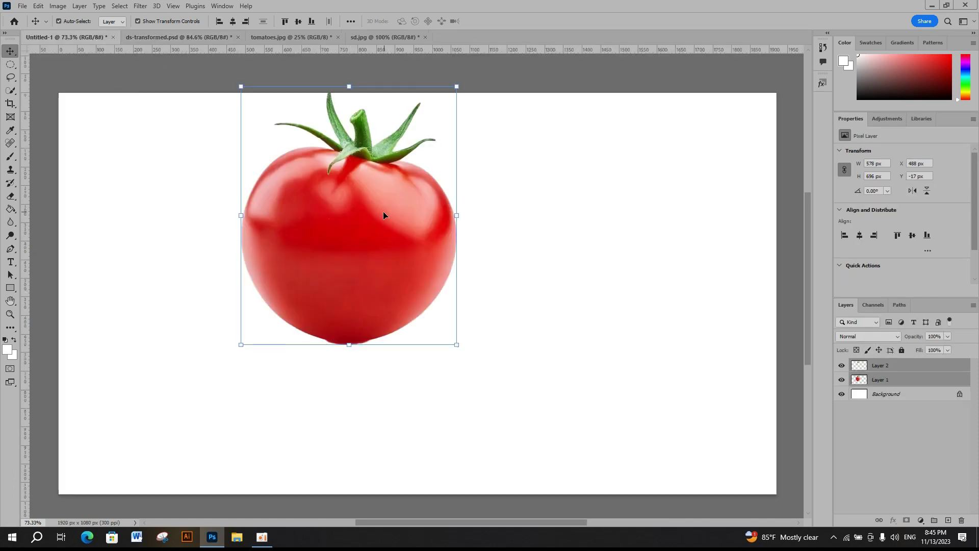
{"action": "left_click_drag", "start_coordinate": [304, 179], "coordinate": [385, 229]}
Step: Enlarge the tomato to nearly full canvas height and select Layer 1
{"action": "left_click_drag", "start_coordinate": [456, 356], "coordinate": [600, 473]}
{"action": "left_click_drag", "start_coordinate": [501, 326], "coordinate": [504, 323]}
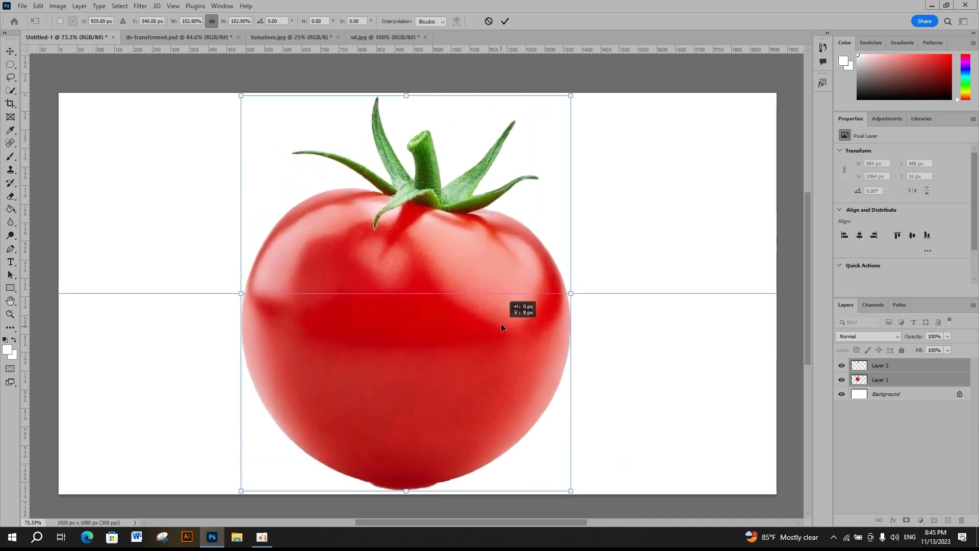
{"action": "key", "text": "Return"}
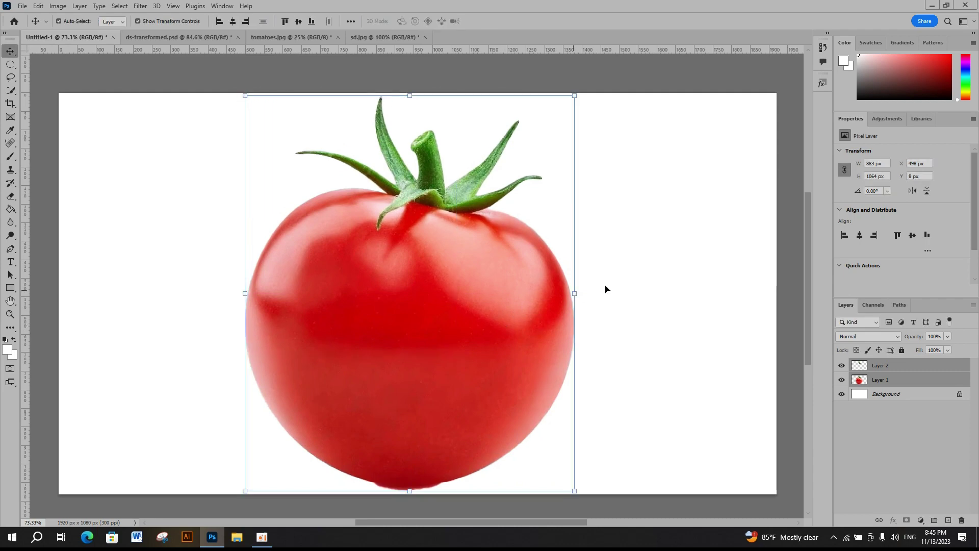
{"action": "scroll", "coordinate": [501, 280], "scroll_direction": "up", "scroll_amount": 2}
{"action": "key", "text": "ctrl+minus"}
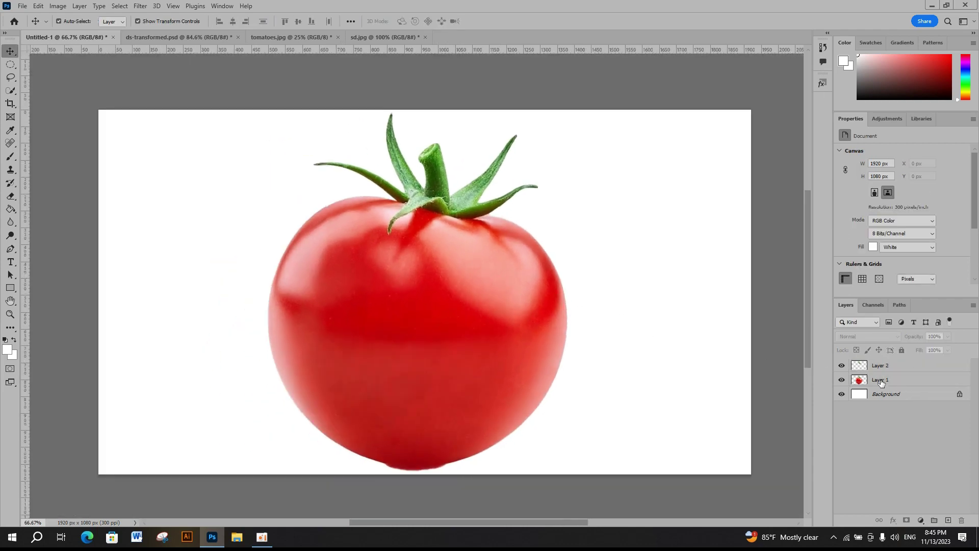
{"action": "left_click", "coordinate": [881, 382]}
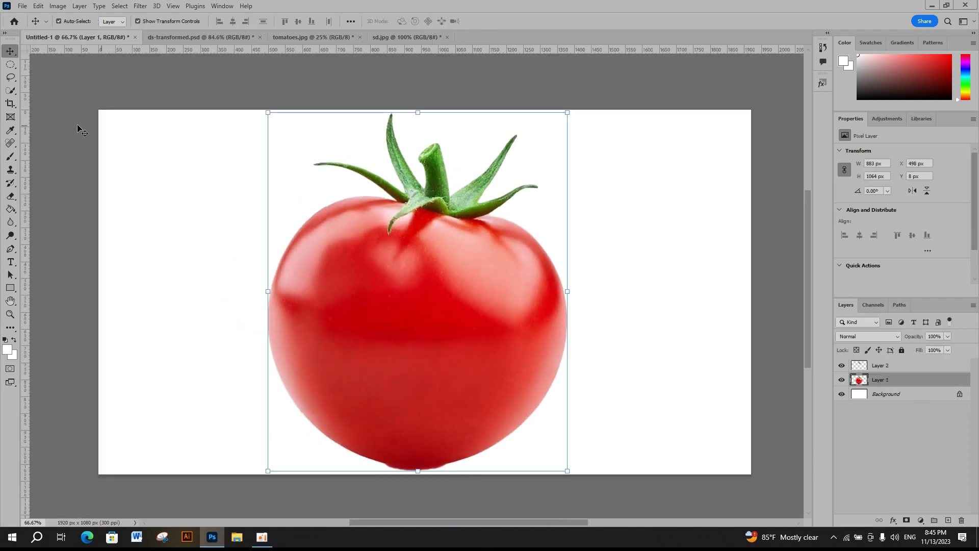
Step: Quick-select the whole tomato body
{"action": "left_click", "coordinate": [14, 90]}
{"action": "left_click", "coordinate": [51, 102]}
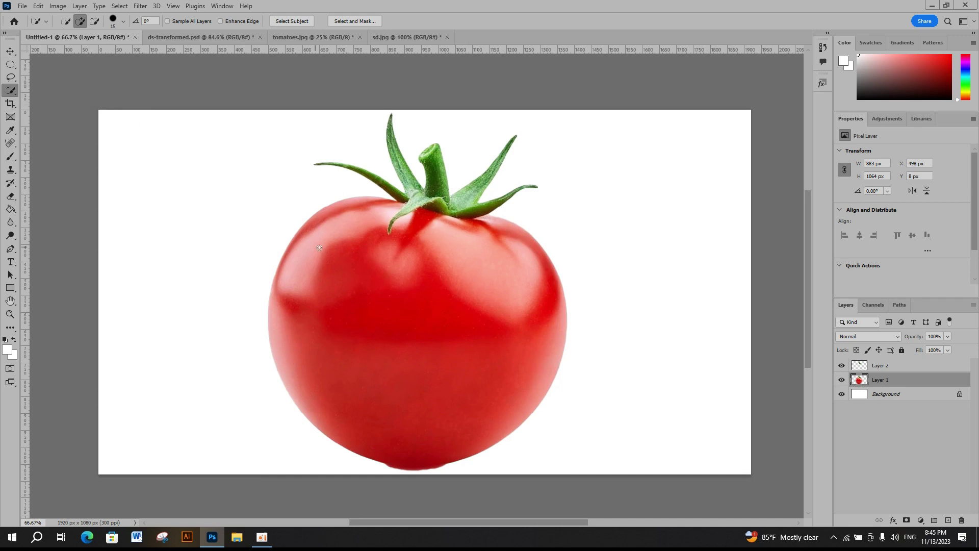
{"action": "left_click_drag", "start_coordinate": [319, 248], "coordinate": [444, 253]}
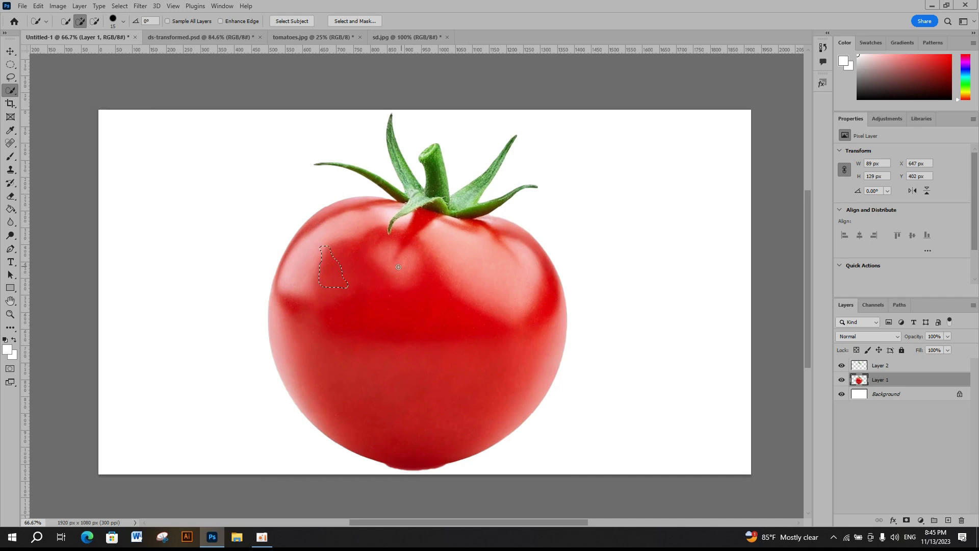
{"action": "left_click", "coordinate": [444, 252]}
Step: Subtract the leaf tip from the selection and copy the tomato body to Layer 3
{"action": "scroll", "coordinate": [393, 221], "scroll_direction": "up", "scroll_amount": 1}
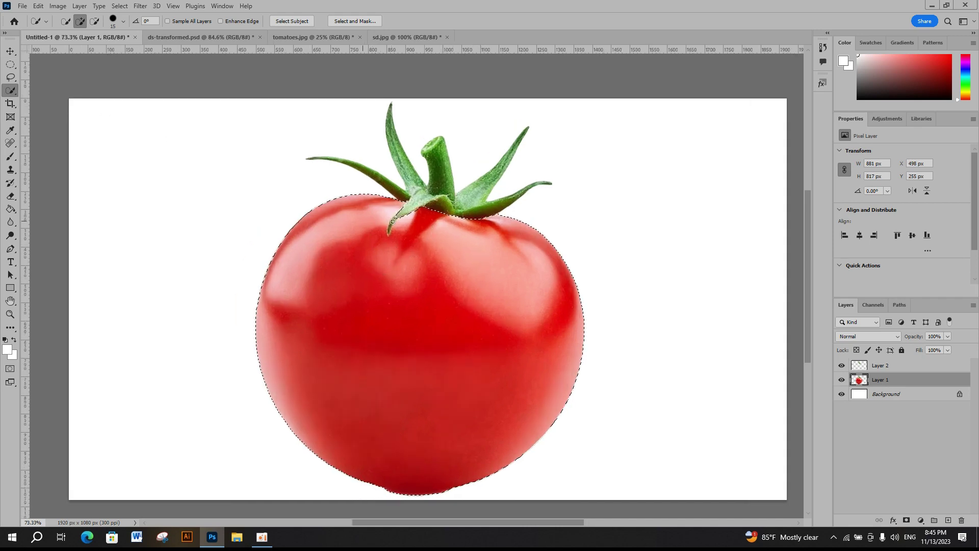
{"action": "scroll", "coordinate": [406, 209], "scroll_direction": "up", "scroll_amount": 3}
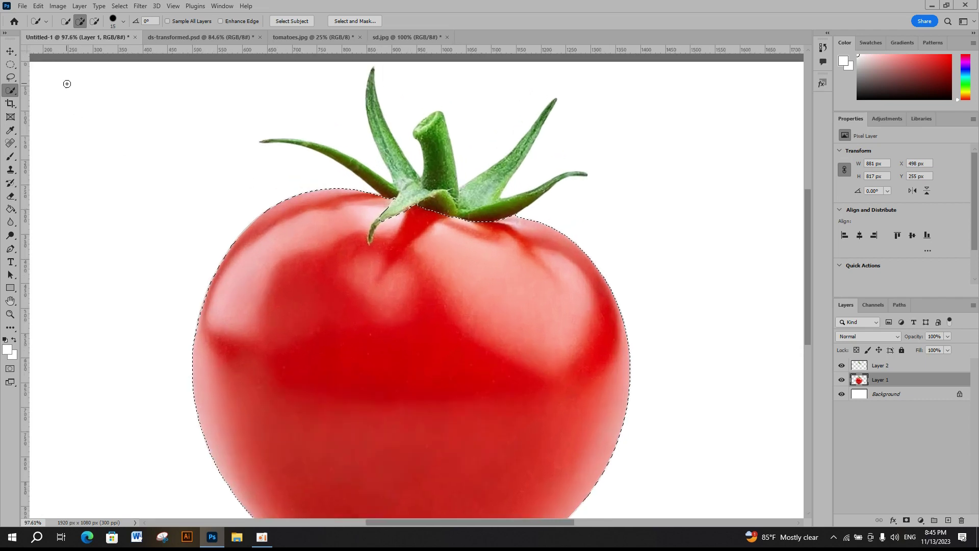
{"action": "scroll", "coordinate": [283, 195], "scroll_direction": "up", "scroll_amount": 2}
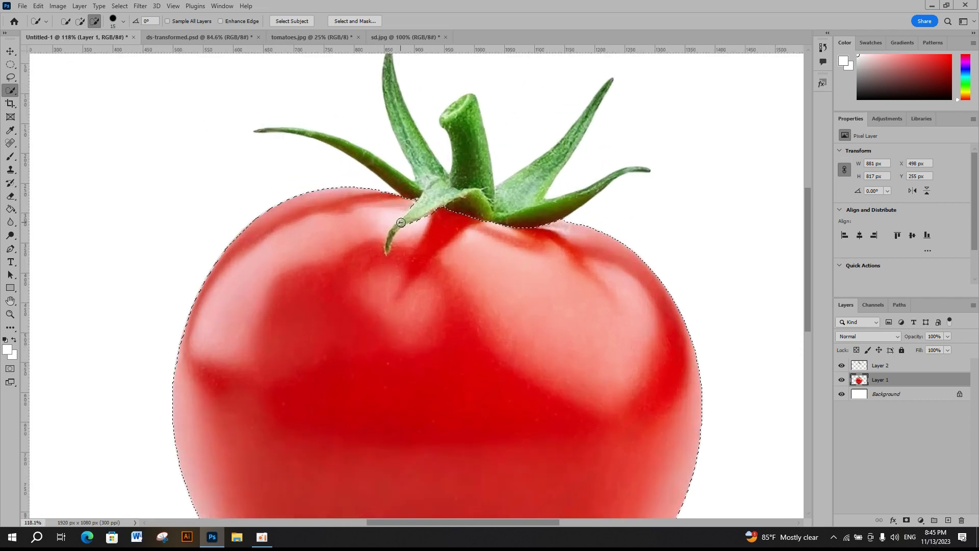
{"action": "key", "text": "bracketleft"}
{"action": "key", "text": "bracketleft"}
{"action": "left_click_drag", "start_coordinate": [399, 222], "coordinate": [392, 236]}
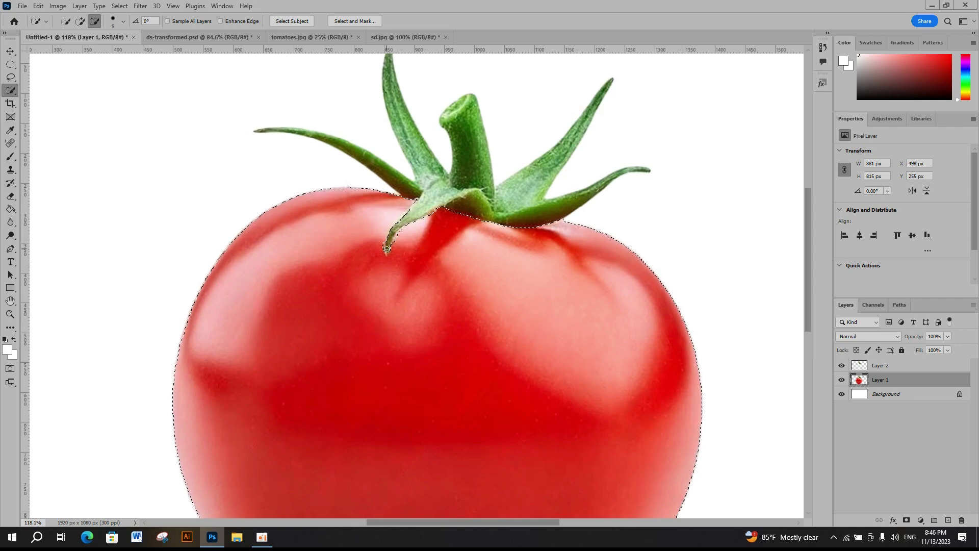
{"action": "scroll", "coordinate": [386, 246], "scroll_direction": "down", "scroll_amount": 2}
{"action": "scroll", "coordinate": [386, 246], "scroll_direction": "down", "scroll_amount": 2}
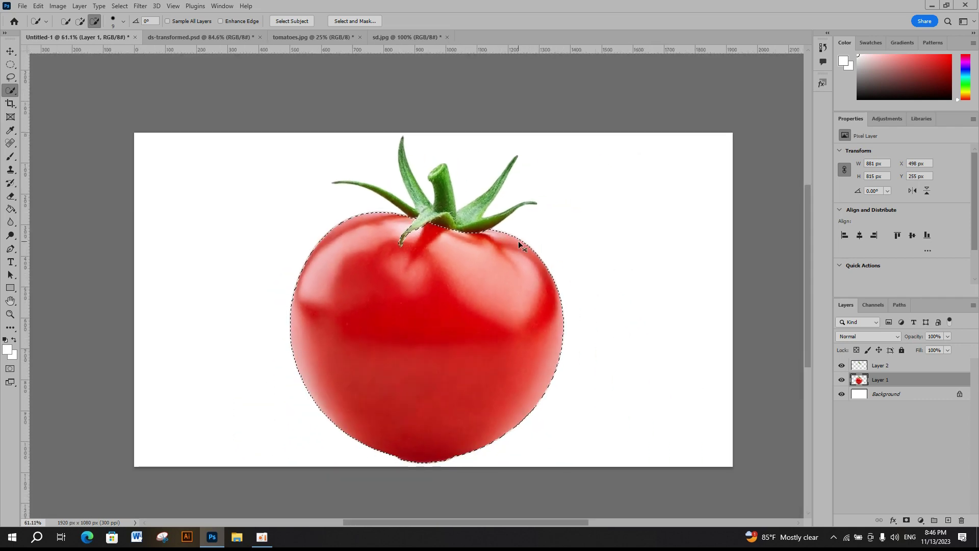
{"action": "key", "text": "ctrl+j"}
{"action": "scroll", "coordinate": [448, 184], "scroll_direction": "up", "scroll_amount": 1}
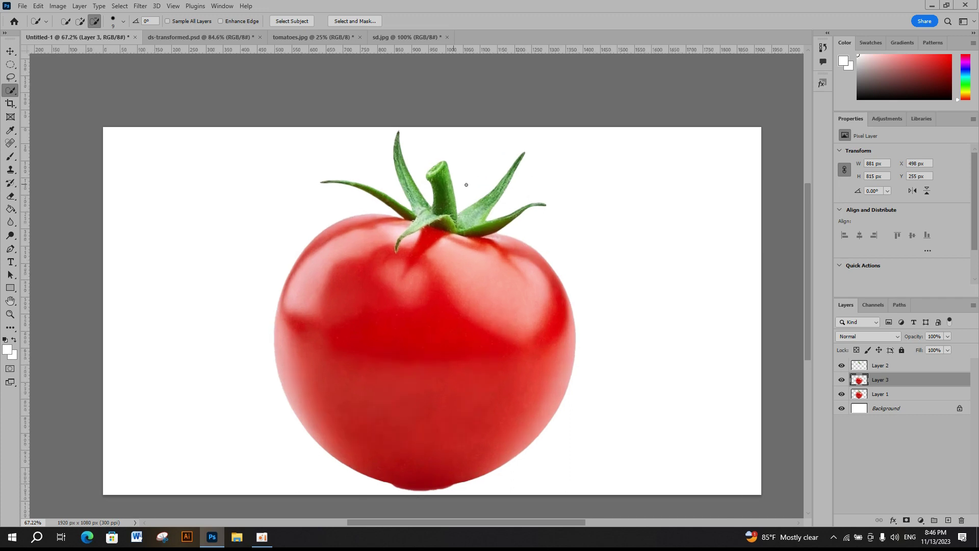
Step: Desaturate the tomato copy and set its blend mode to Screen
{"action": "left_click", "coordinate": [11, 52]}
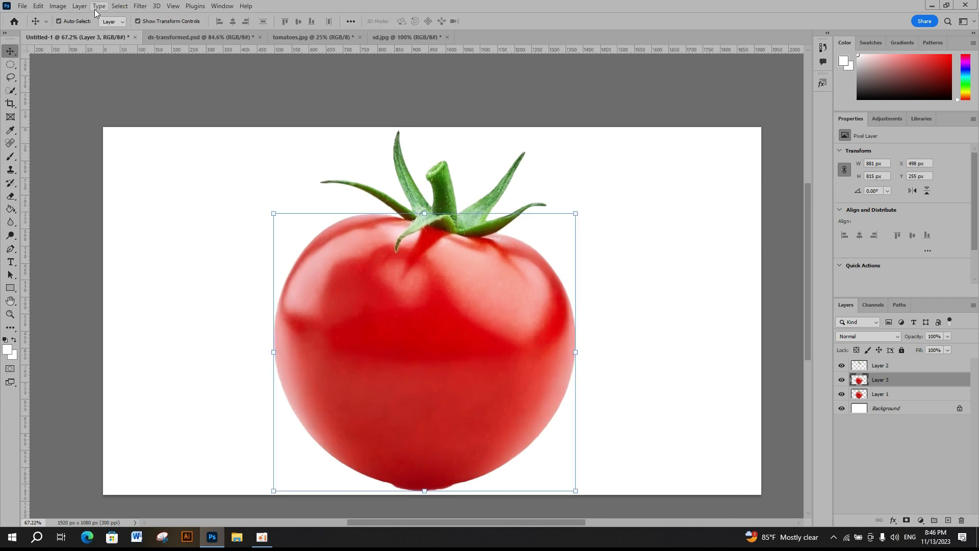
{"action": "left_click", "coordinate": [57, 6]}
{"action": "mouse_move", "coordinate": [74, 32]}
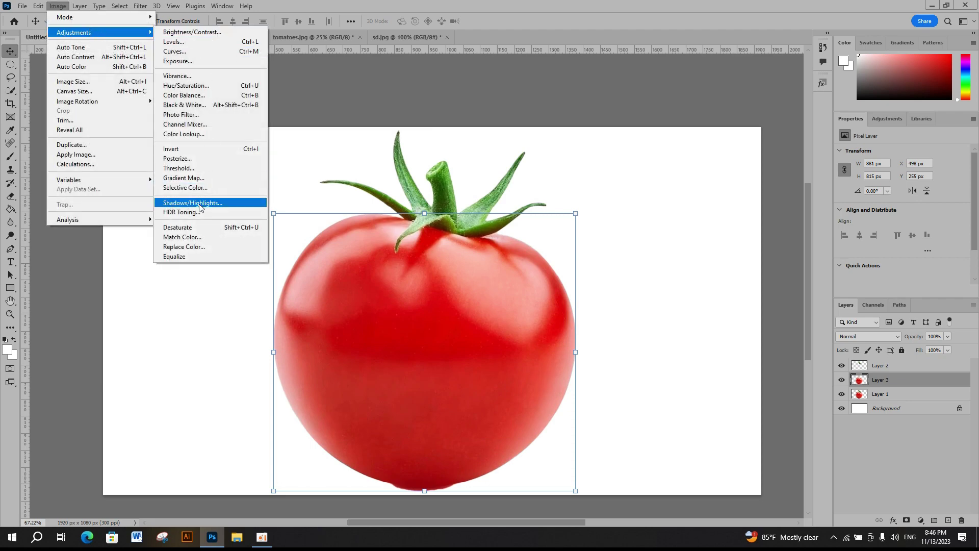
{"action": "left_click", "coordinate": [199, 228]}
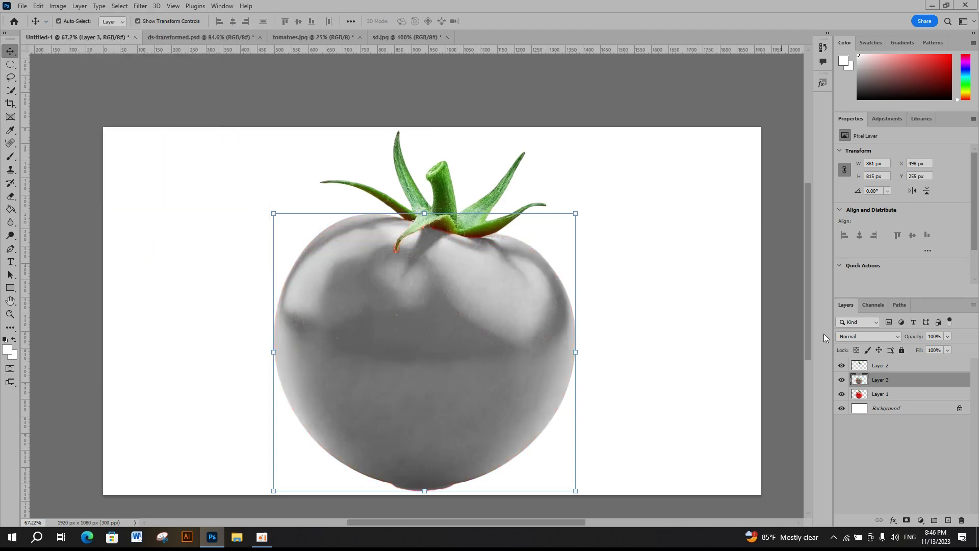
{"action": "left_click", "coordinate": [892, 337]}
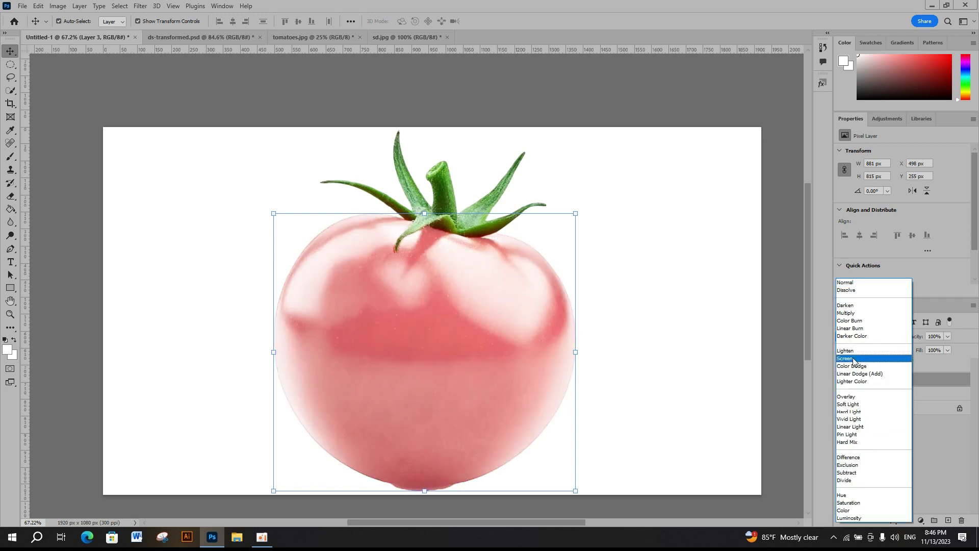
{"action": "left_click", "coordinate": [855, 358]}
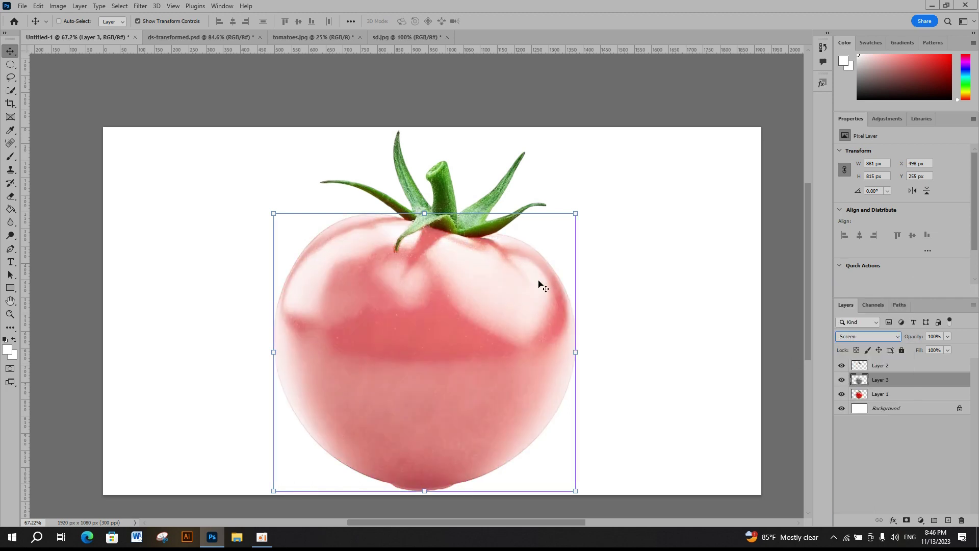
Step: Apply Levels to the tomato copy with black input 25, midtone 1.04 and white 221
{"action": "key", "text": "ctrl+l"}
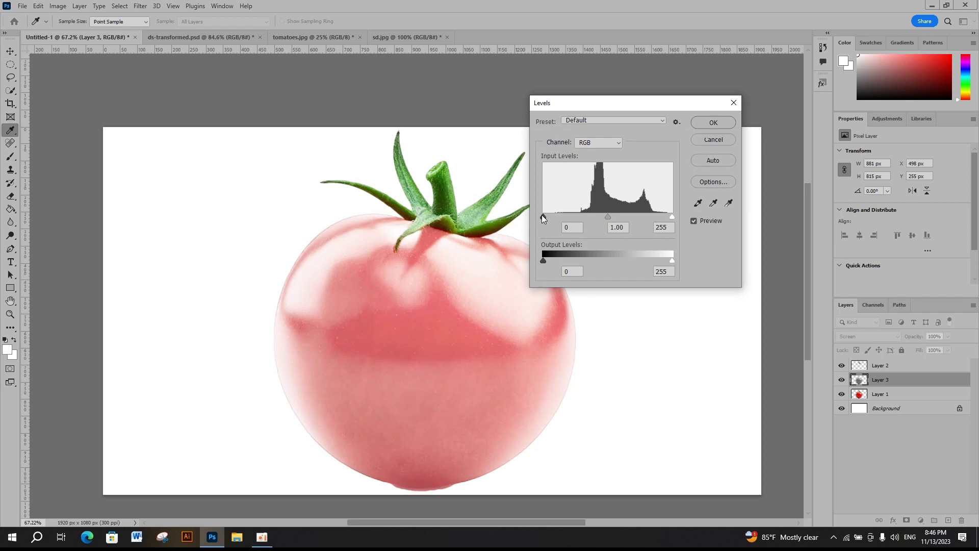
{"action": "left_click_drag", "start_coordinate": [543, 217], "coordinate": [555, 216]}
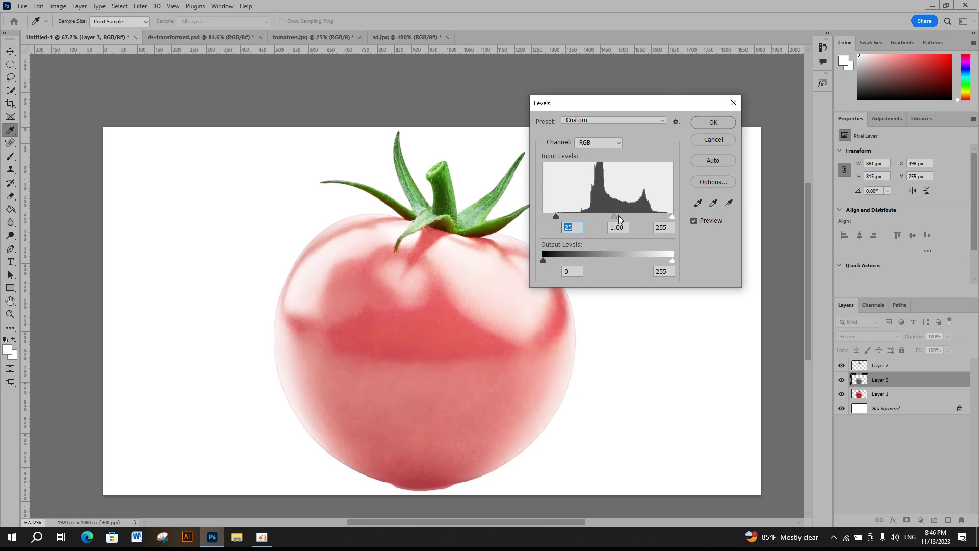
{"action": "left_click_drag", "start_coordinate": [617, 218], "coordinate": [655, 218]}
{"action": "left_click", "coordinate": [655, 218]}
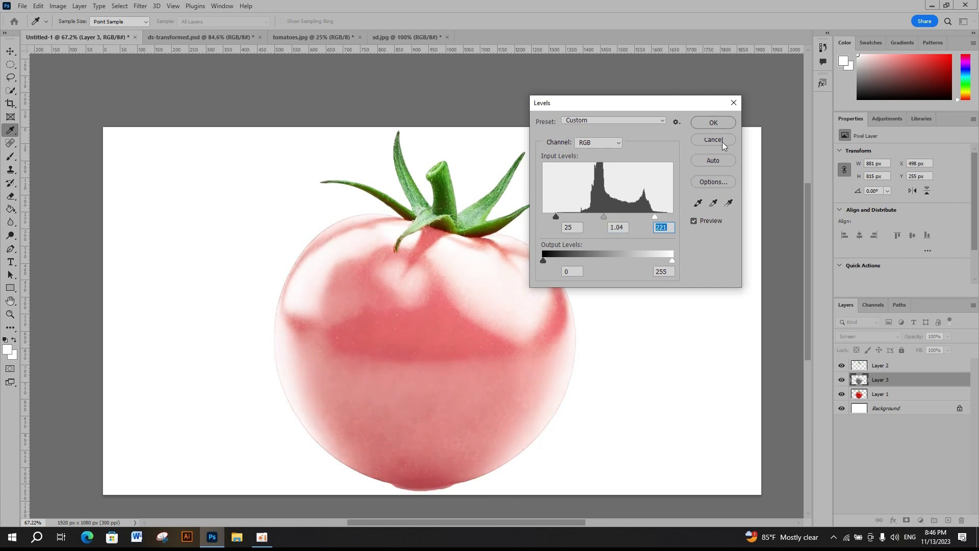
{"action": "left_click", "coordinate": [713, 123]}
{"action": "key", "text": "v"}
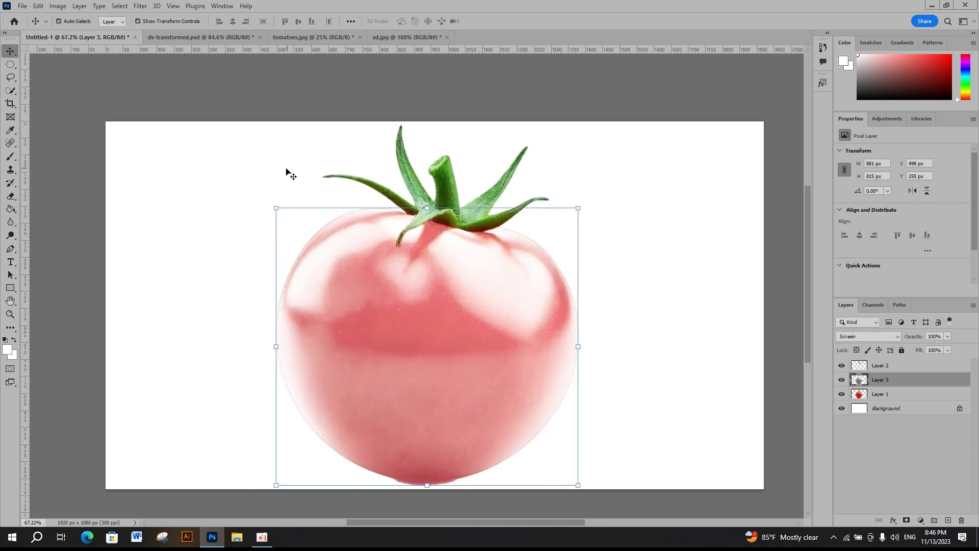
{"action": "scroll", "coordinate": [389, 244], "scroll_direction": "down", "scroll_amount": 2}
{"action": "scroll", "coordinate": [417, 308], "scroll_direction": "up", "scroll_amount": 1}
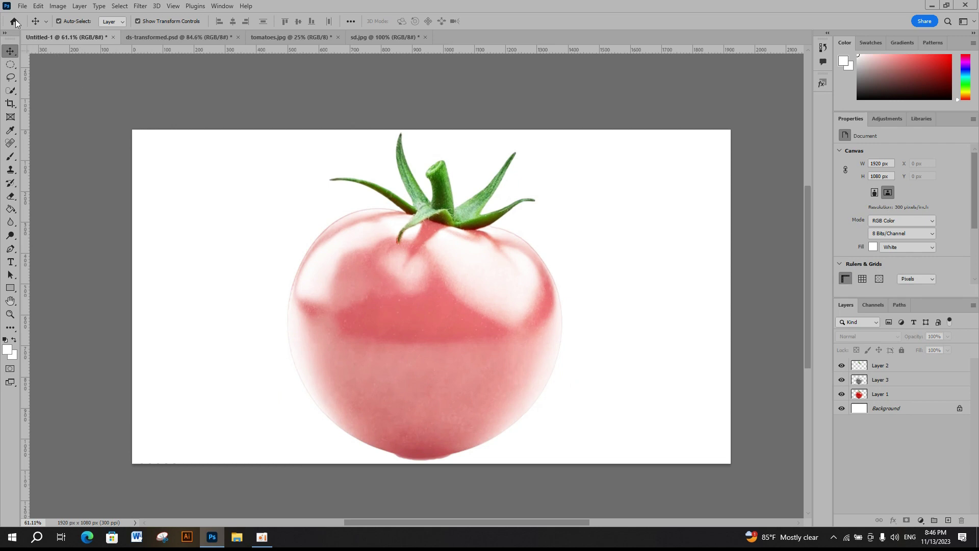
Step: Open the colorful-tomatoes vine photo from the Downloads folder
{"action": "left_click", "coordinate": [22, 5]}
{"action": "left_click", "coordinate": [36, 28]}
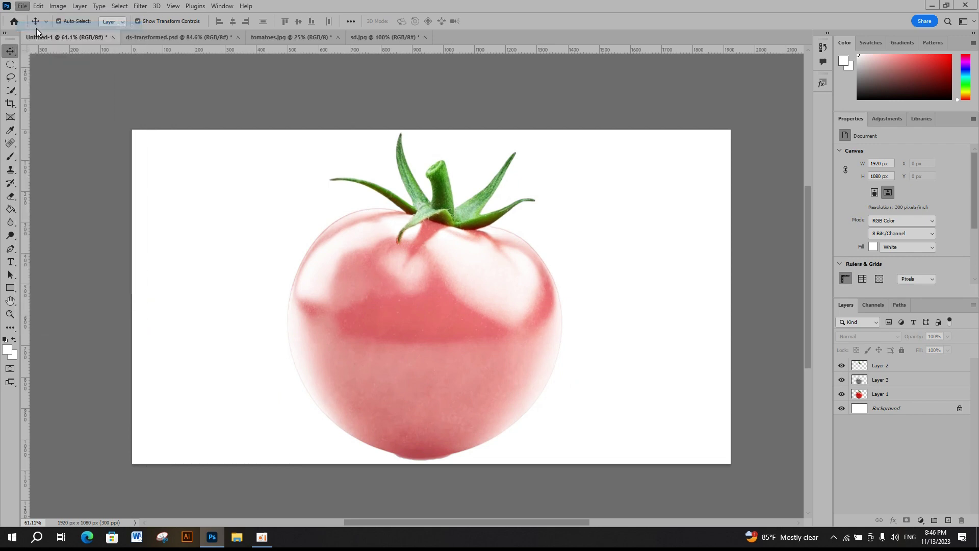
{"action": "left_click", "coordinate": [46, 128]}
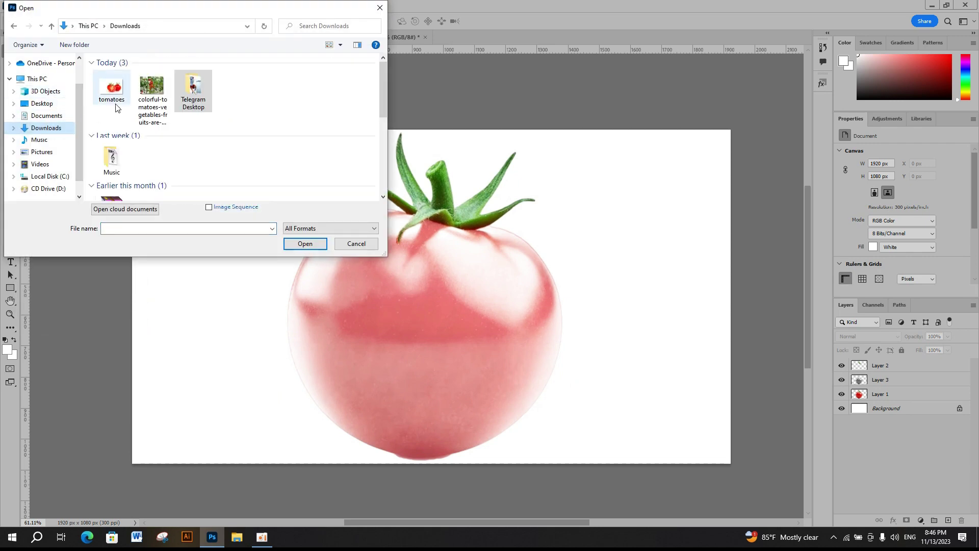
{"action": "left_click", "coordinate": [115, 99]}
{"action": "left_click", "coordinate": [149, 101]}
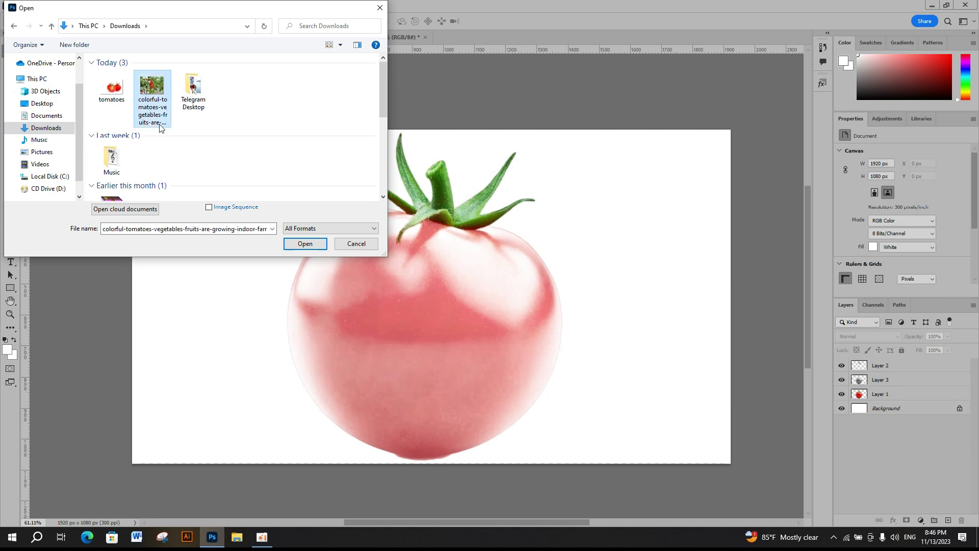
{"action": "left_click", "coordinate": [308, 247]}
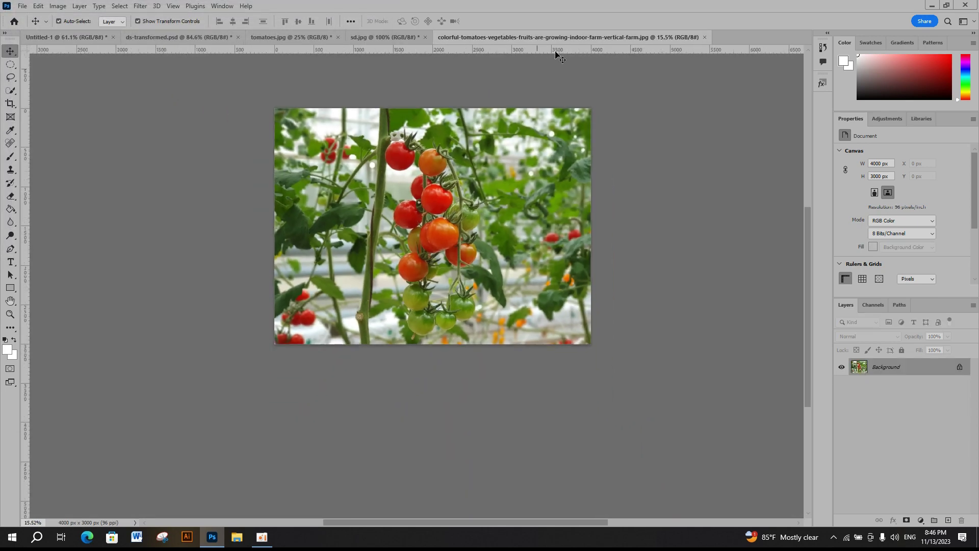
Step: Copy the vine photo into Untitled-1 as Layer 4 and close its floating window
{"action": "left_click_drag", "start_coordinate": [553, 38], "coordinate": [546, 112]}
{"action": "left_click", "coordinate": [62, 41]}
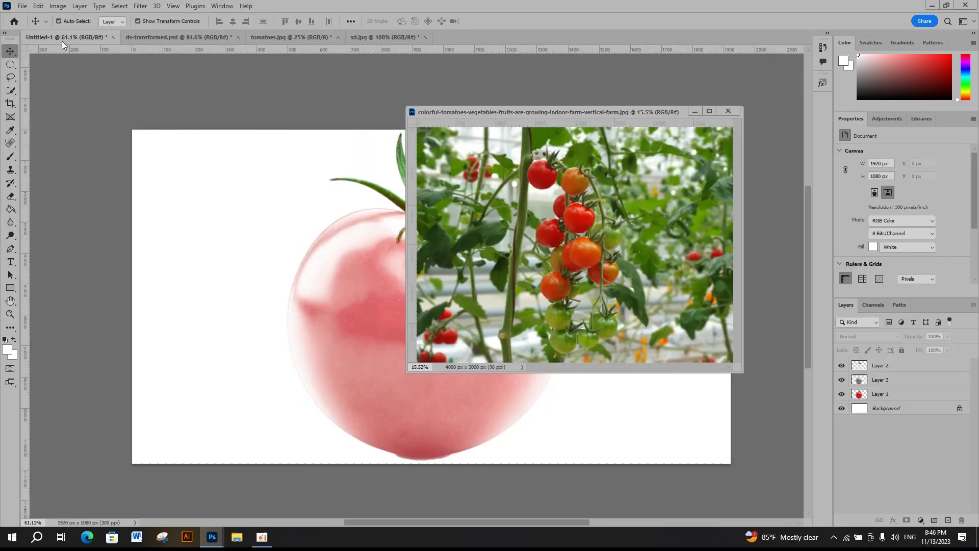
{"action": "left_click_drag", "start_coordinate": [477, 194], "coordinate": [255, 212]}
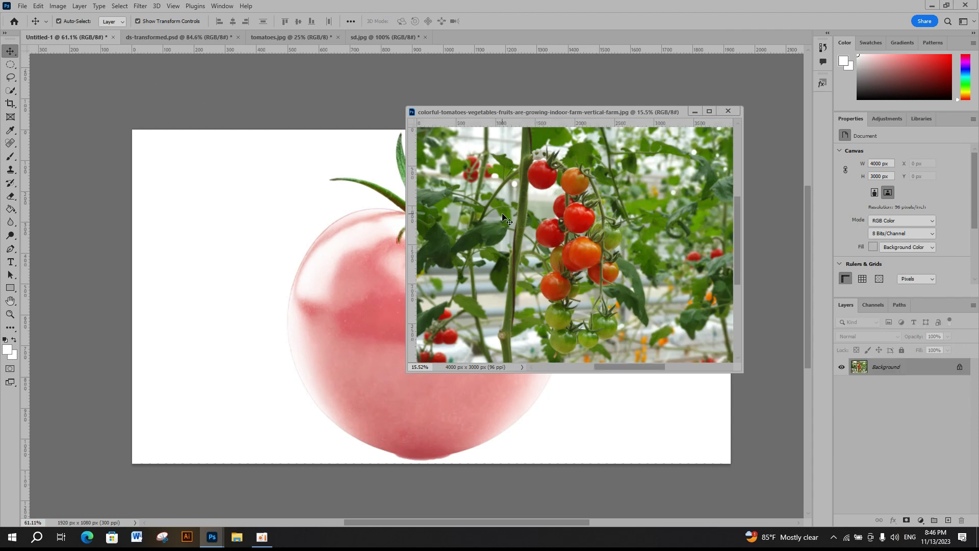
{"action": "left_click", "coordinate": [728, 111]}
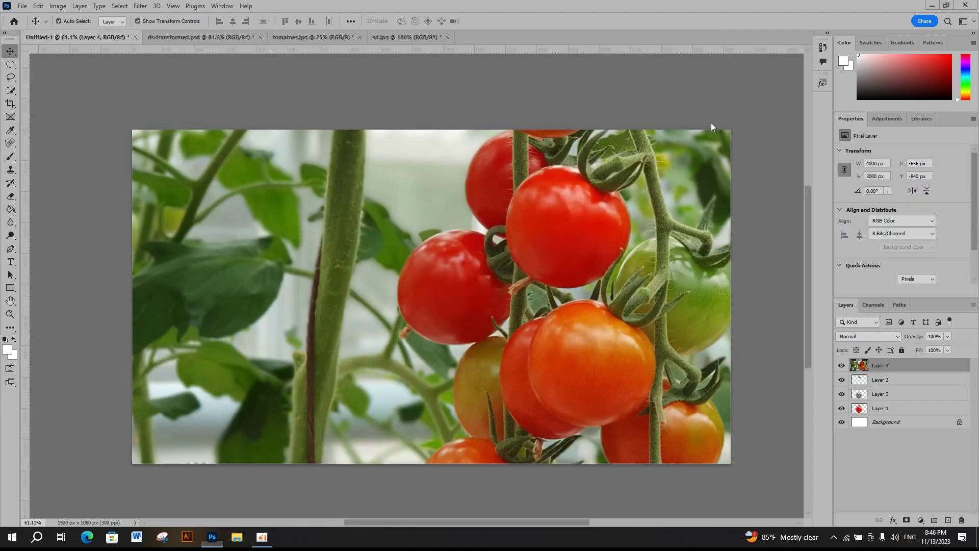
{"action": "scroll", "coordinate": [588, 201], "scroll_direction": "down", "scroll_amount": 3}
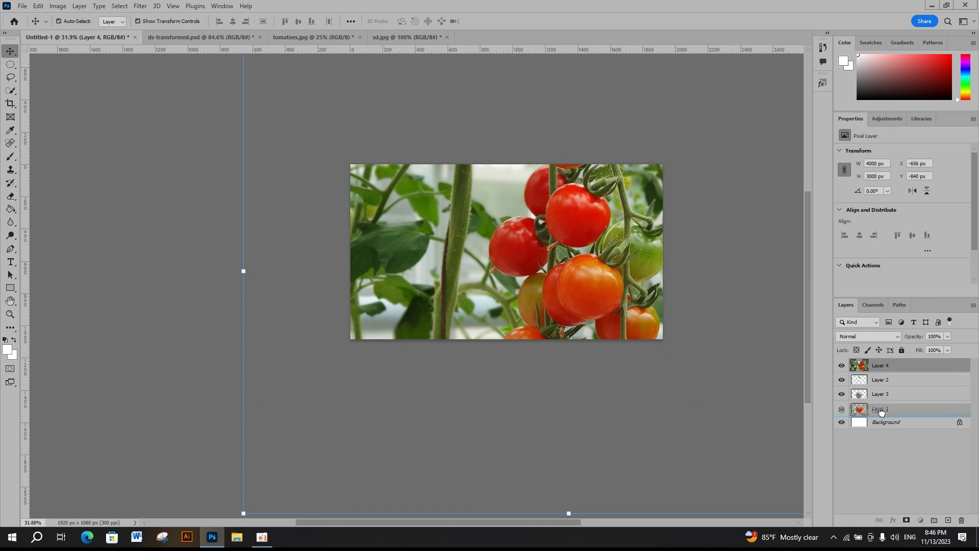
Step: Move Layer 4 just above Background and scale it to fill the canvas
{"action": "left_click_drag", "start_coordinate": [887, 367], "coordinate": [886, 414]}
{"action": "scroll", "coordinate": [632, 320], "scroll_direction": "down", "scroll_amount": 2}
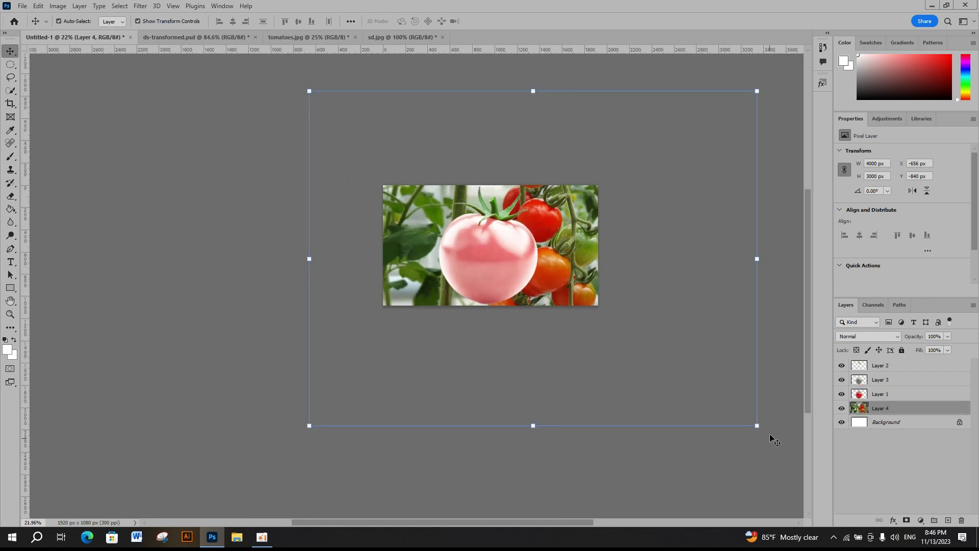
{"action": "left_click_drag", "start_coordinate": [757, 422], "coordinate": [649, 341]}
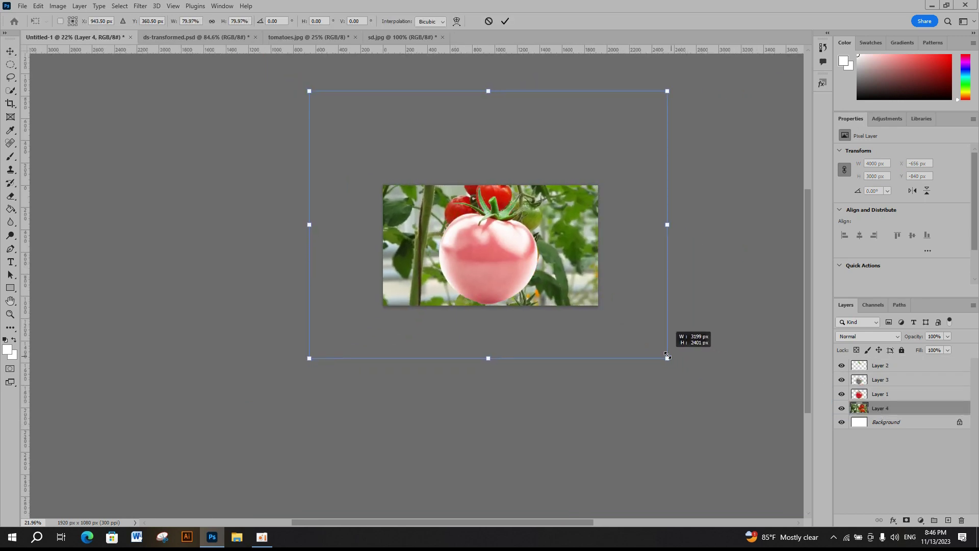
{"action": "left_click_drag", "start_coordinate": [648, 340], "coordinate": [679, 368]}
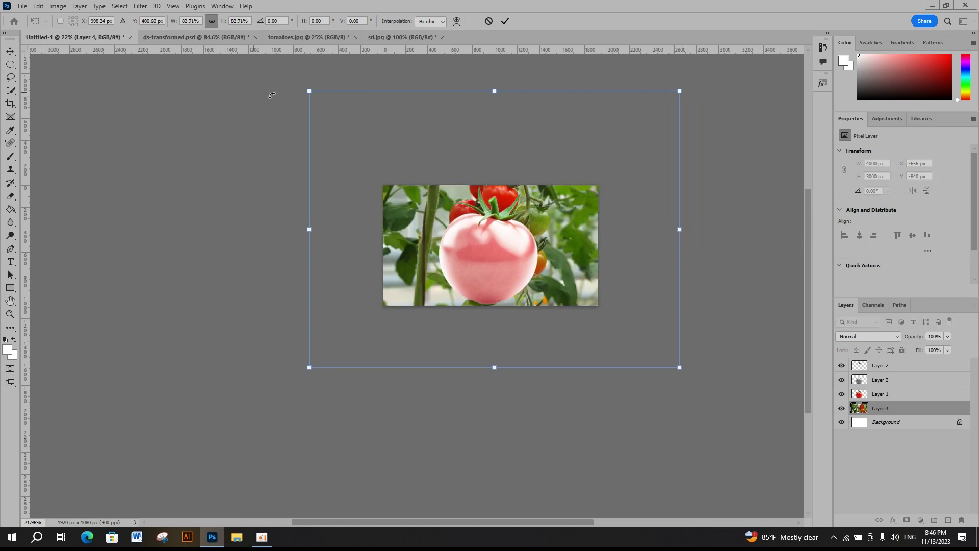
{"action": "left_click_drag", "start_coordinate": [306, 95], "coordinate": [346, 123]}
{"action": "left_click_drag", "start_coordinate": [505, 219], "coordinate": [499, 220]}
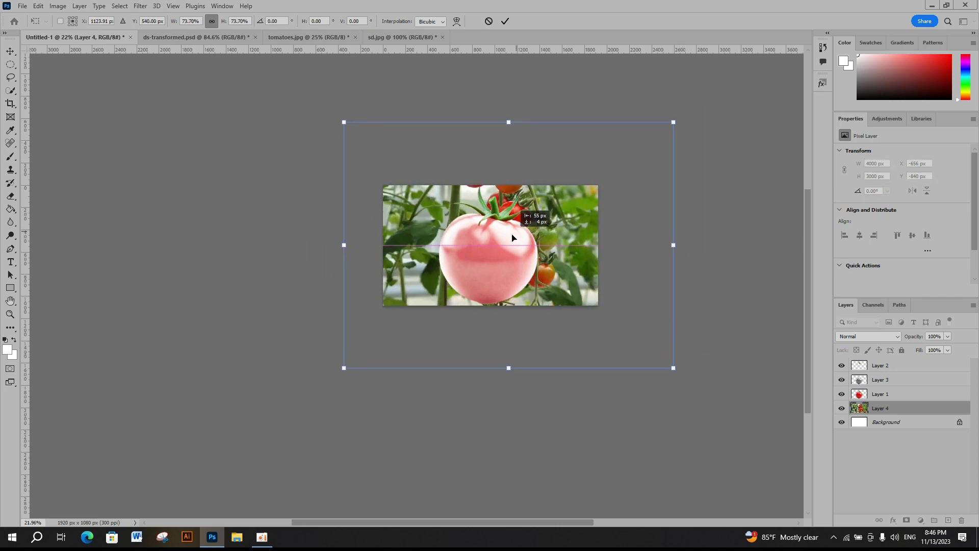
{"action": "scroll", "coordinate": [591, 227], "scroll_direction": "up", "scroll_amount": 4}
{"action": "key", "text": "Return"}
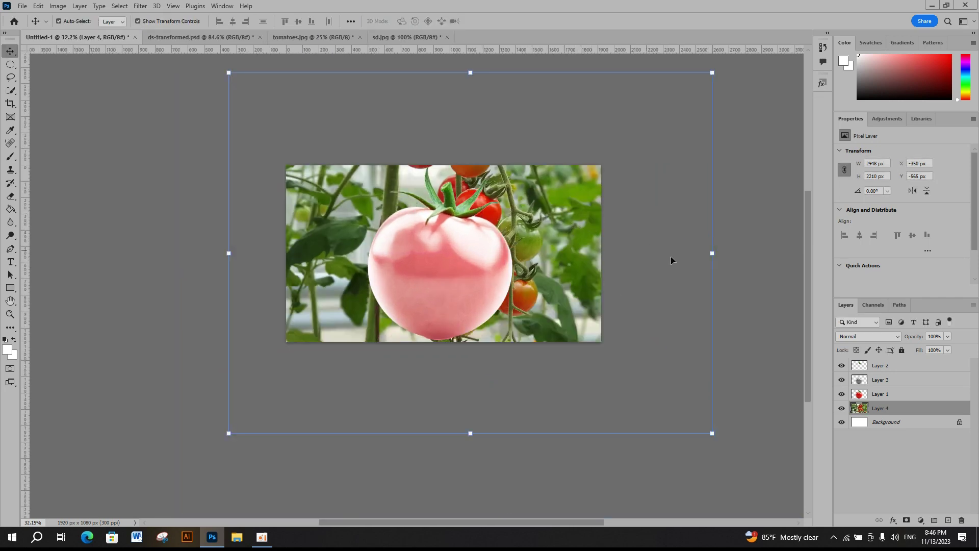
{"action": "scroll", "coordinate": [592, 270], "scroll_direction": "up", "scroll_amount": 2}
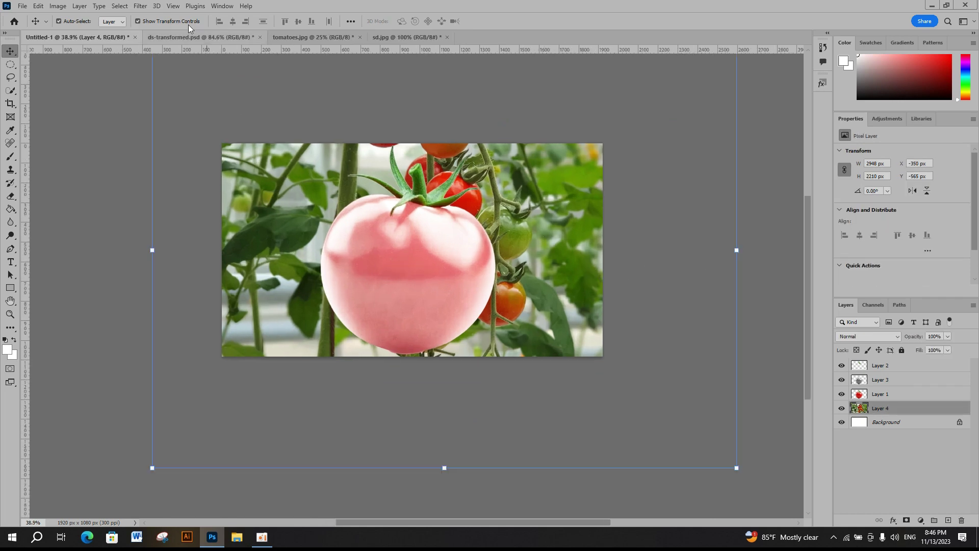
Step: Apply a Gaussian Blur to the vine photo for a soft backdrop
{"action": "left_click", "coordinate": [118, 6]}
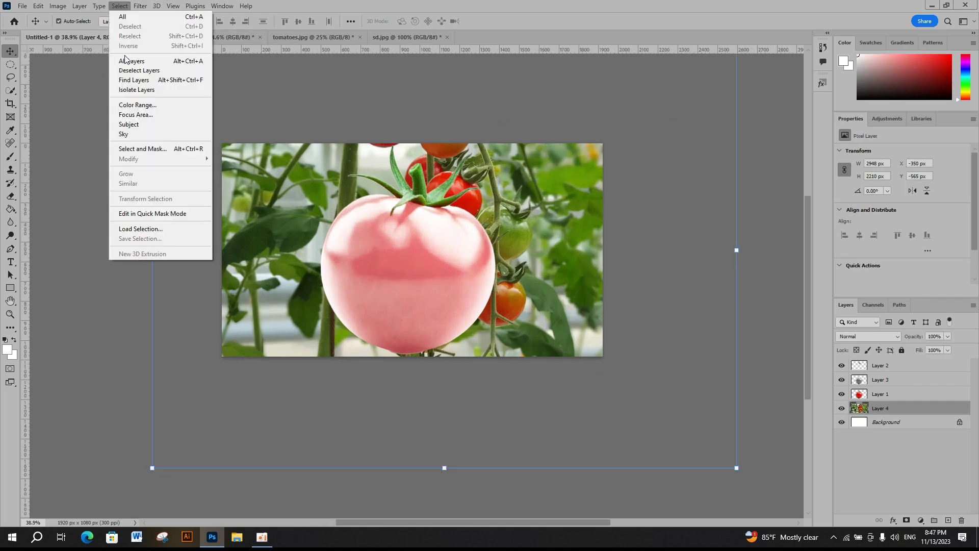
{"action": "left_click", "coordinate": [141, 6]}
{"action": "mouse_move", "coordinate": [197, 136]}
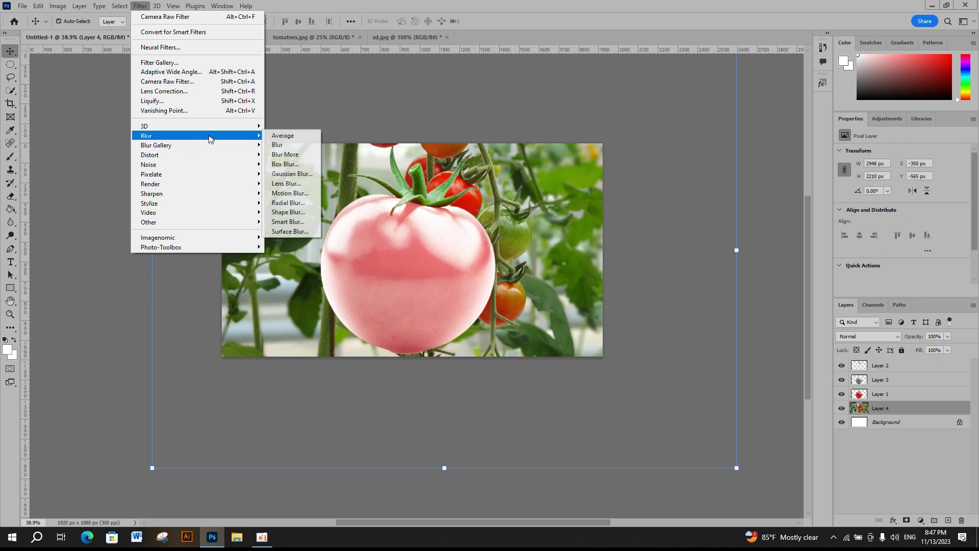
{"action": "left_click", "coordinate": [292, 173]}
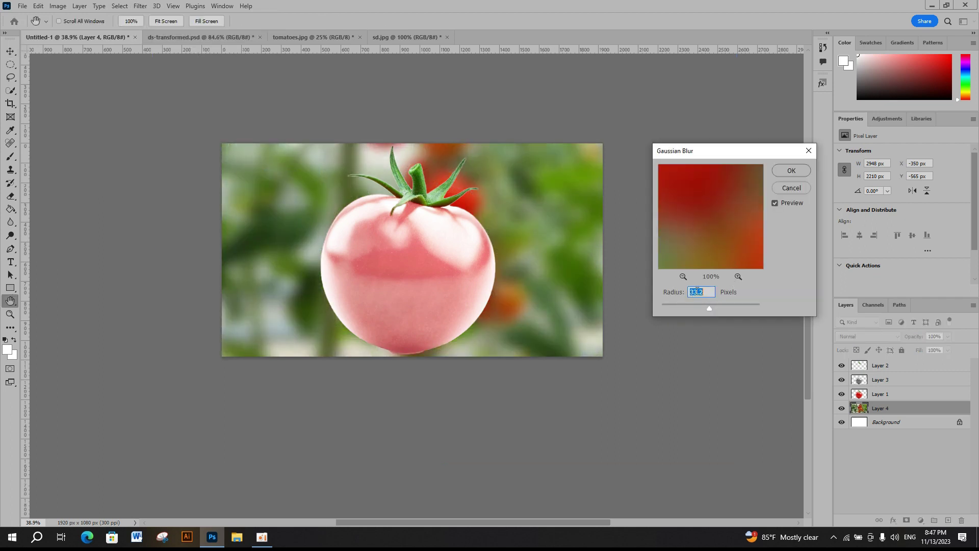
{"action": "left_click", "coordinate": [794, 172]}
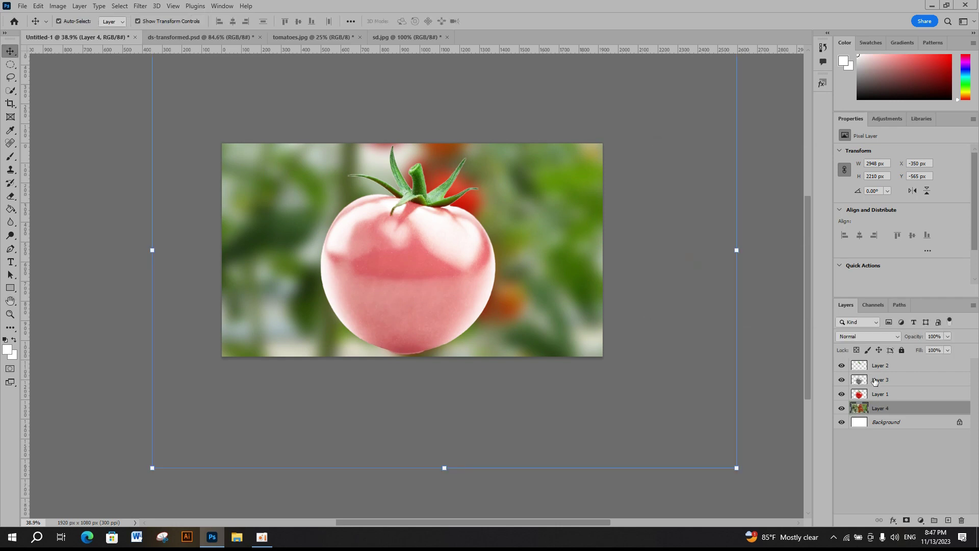
{"action": "left_click", "coordinate": [878, 379]}
Step: Apply Levels to Layer 3 with input 10/1.2/250 and output 24/209
{"action": "scroll", "coordinate": [327, 213], "scroll_direction": "up", "scroll_amount": 1}
{"action": "scroll", "coordinate": [358, 248], "scroll_direction": "up", "scroll_amount": 1}
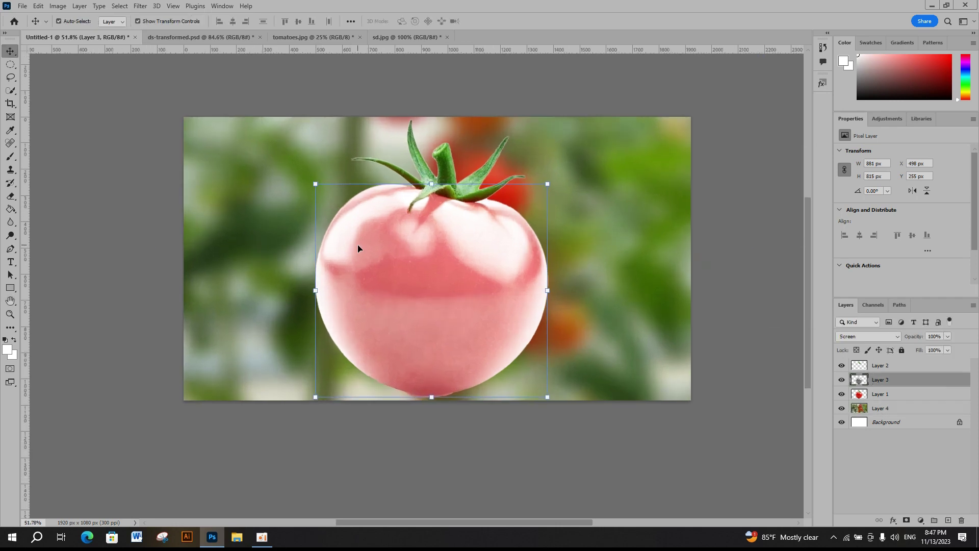
{"action": "key", "text": "ctrl+l"}
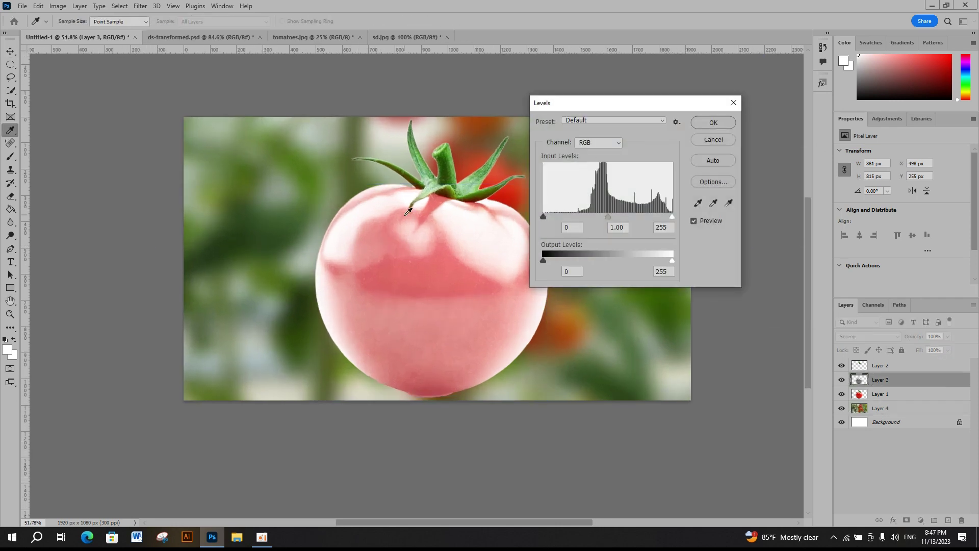
{"action": "mouse_move", "coordinate": [610, 217]}
{"action": "left_mouse_down"}
{"action": "mouse_move", "coordinate": [598, 218]}
{"action": "mouse_move", "coordinate": [625, 217]}
{"action": "left_mouse_up"}
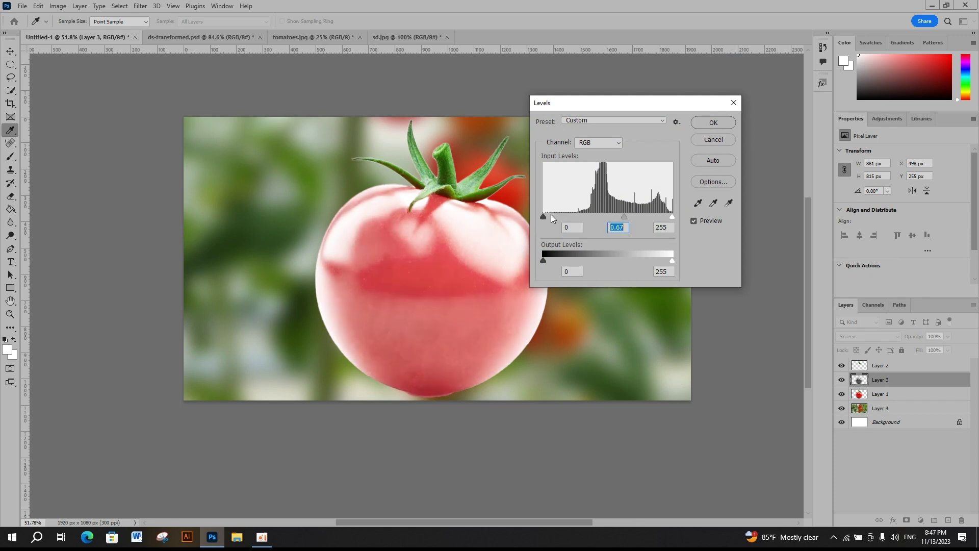
{"action": "left_click_drag", "start_coordinate": [545, 216], "coordinate": [549, 216]}
{"action": "left_click_drag", "start_coordinate": [624, 217], "coordinate": [594, 217]}
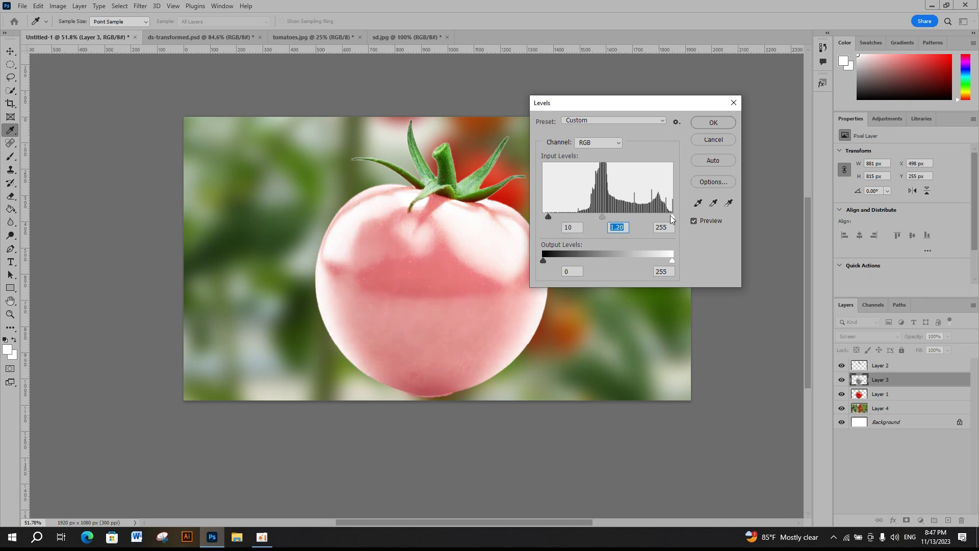
{"action": "left_click_drag", "start_coordinate": [671, 216], "coordinate": [667, 217]}
{"action": "left_click_drag", "start_coordinate": [544, 260], "coordinate": [555, 260]}
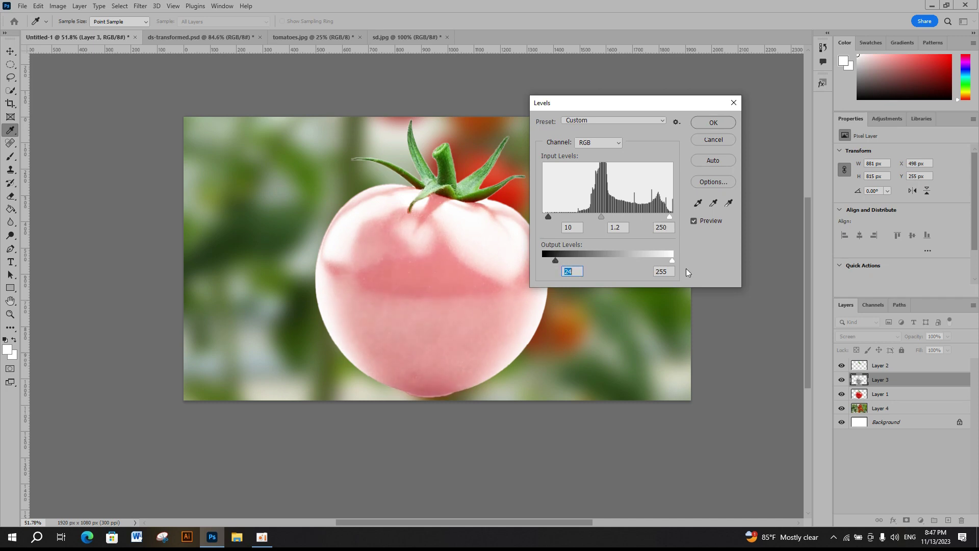
{"action": "left_click_drag", "start_coordinate": [671, 261], "coordinate": [640, 260]}
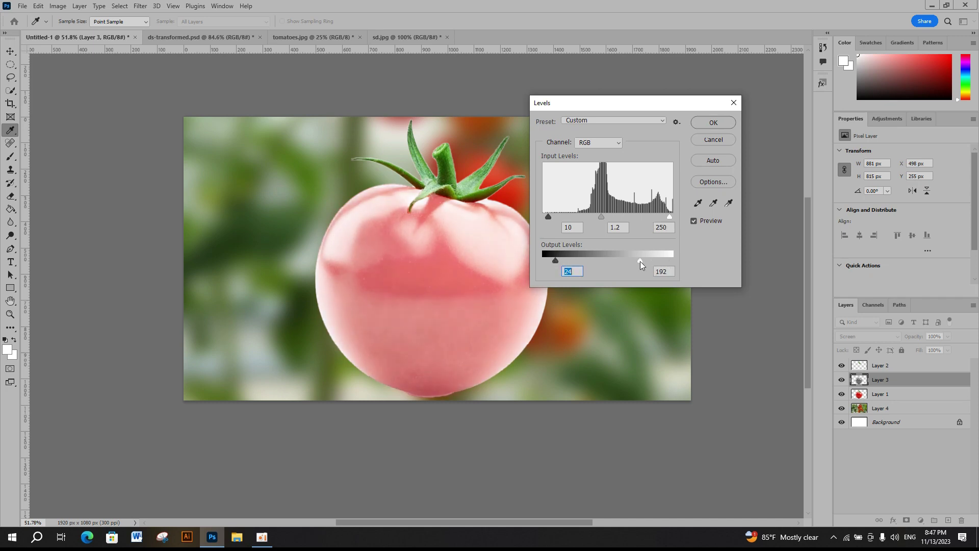
{"action": "left_click", "coordinate": [722, 124]}
{"action": "key", "text": "v"}
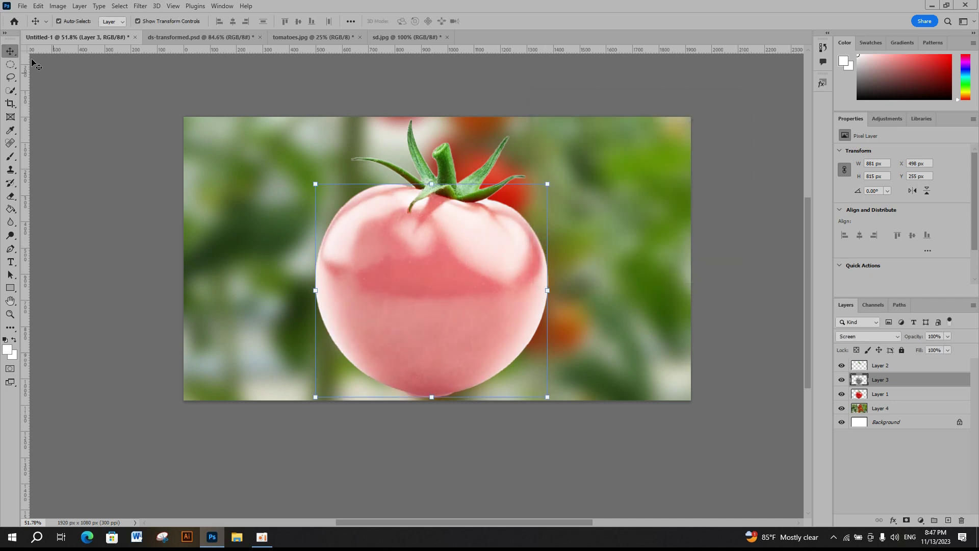
Step: Mask Layer 3 to a rectangle over the tomato's upper half, then switch to ds-transformed.psd
{"action": "left_click", "coordinate": [11, 64]}
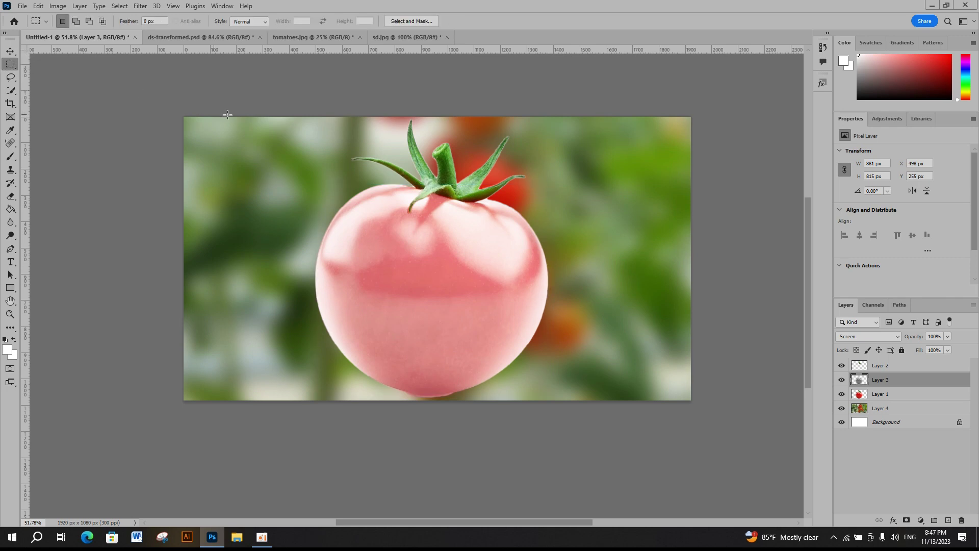
{"action": "left_click_drag", "start_coordinate": [258, 115], "coordinate": [653, 332]}
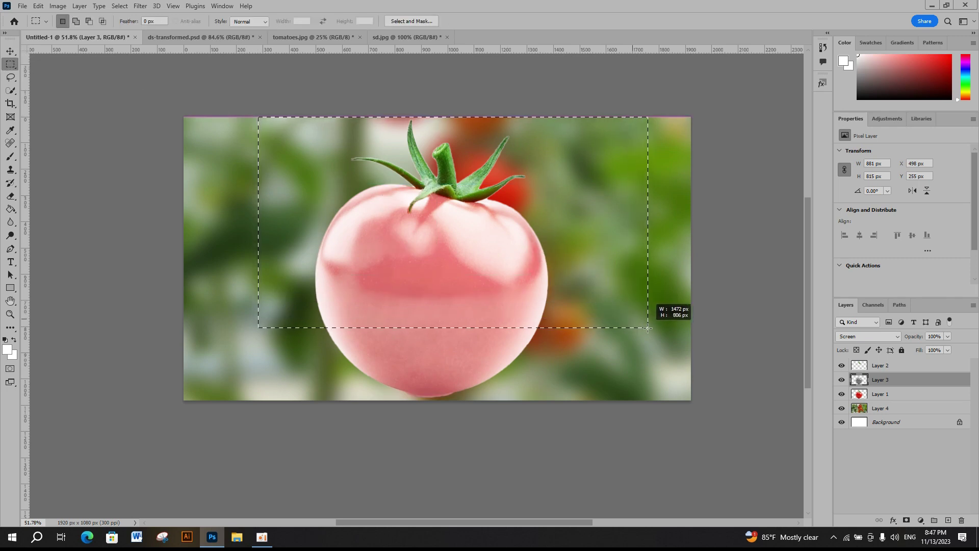
{"action": "left_click", "coordinate": [906, 519]}
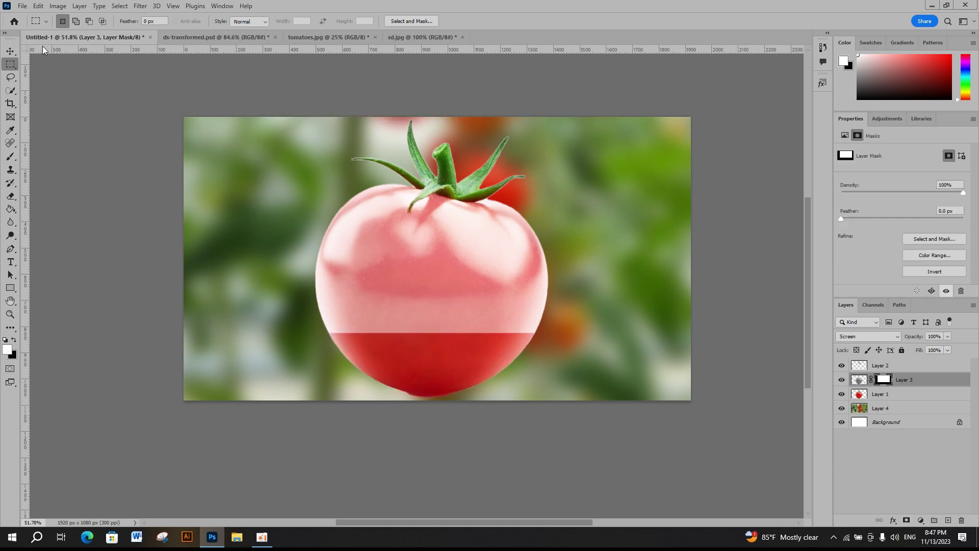
{"action": "left_click", "coordinate": [220, 37]}
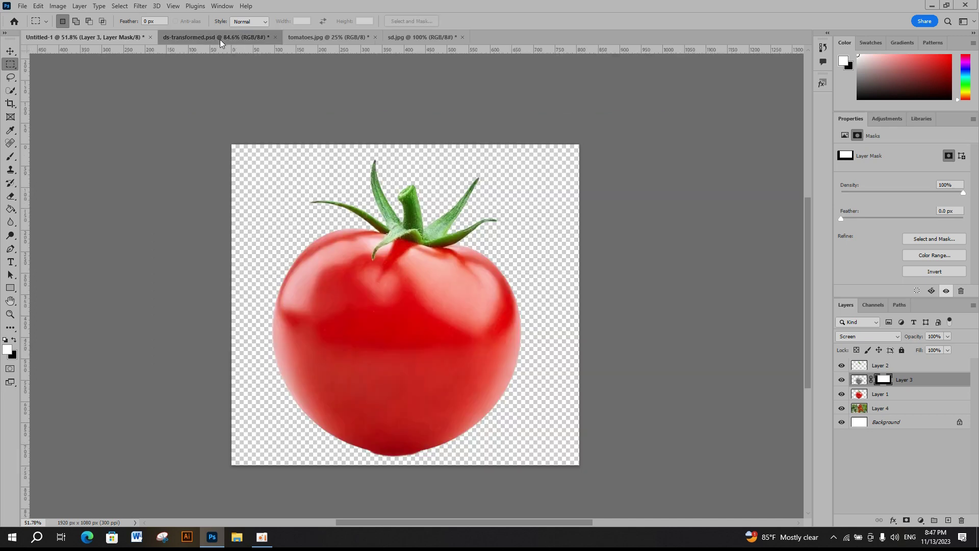
Step: Elliptically select the halved tomato's cut face in tomatoes.jpg and move it into the composite
{"action": "left_click", "coordinate": [307, 38]}
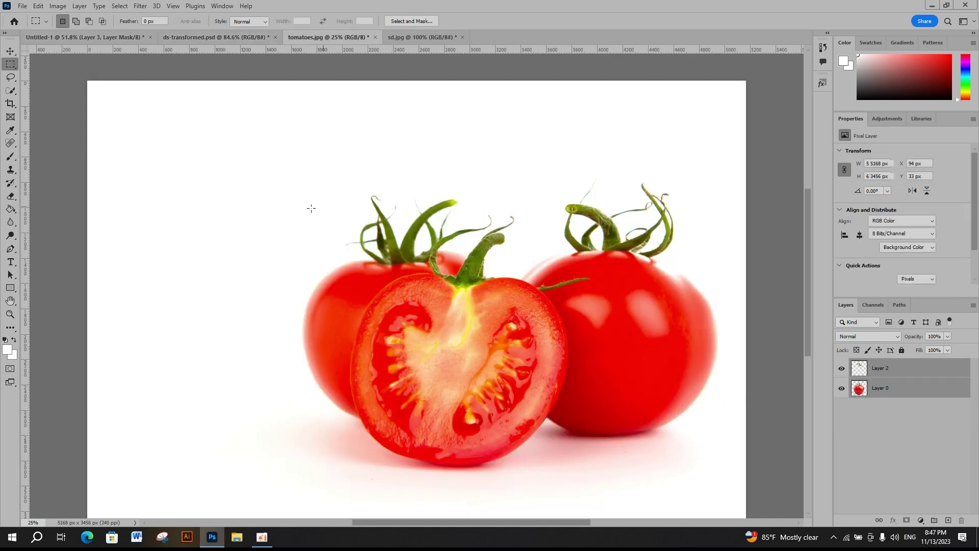
{"action": "right_click", "coordinate": [11, 64]}
{"action": "left_click", "coordinate": [40, 75]}
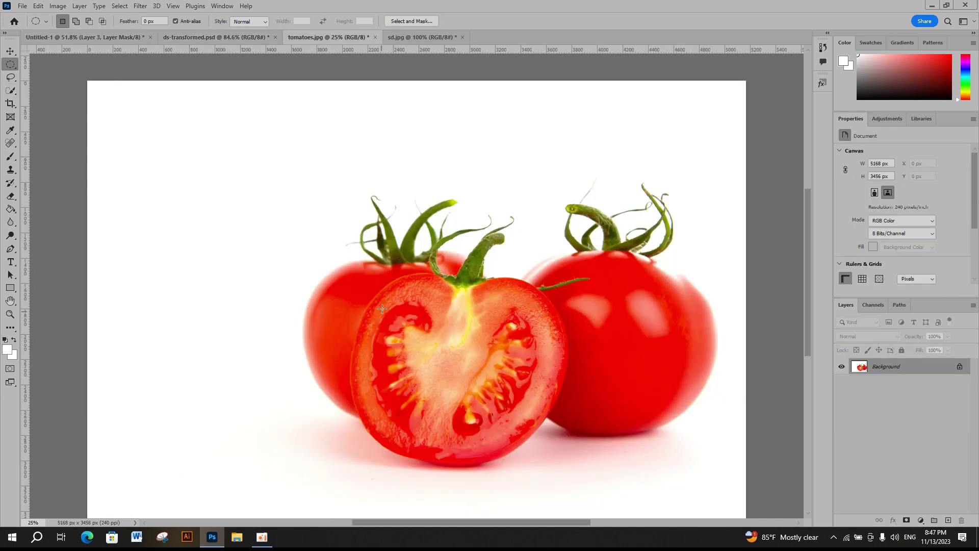
{"action": "mouse_move", "coordinate": [381, 297]}
{"action": "left_mouse_down"}
{"action": "mouse_move", "coordinate": [645, 456]}
{"action": "mouse_move", "coordinate": [585, 429]}
{"action": "left_mouse_up"}
{"action": "left_click_drag", "start_coordinate": [508, 376], "coordinate": [497, 368]}
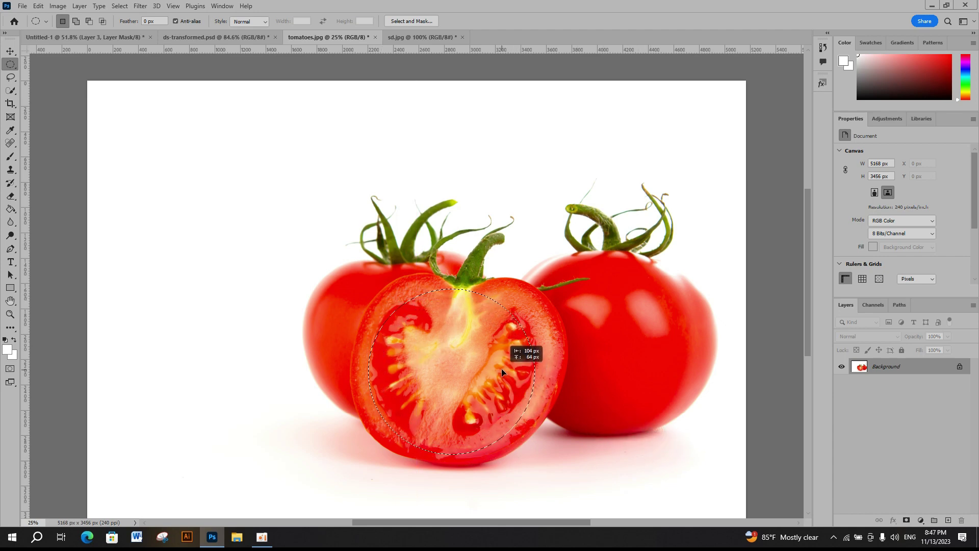
{"action": "left_click", "coordinate": [11, 51]}
{"action": "mouse_move", "coordinate": [403, 287]}
{"action": "left_mouse_down"}
{"action": "mouse_move", "coordinate": [122, 80]}
{"action": "mouse_move", "coordinate": [100, 36]}
{"action": "mouse_move", "coordinate": [106, 45]}
{"action": "left_mouse_up"}
{"action": "left_click_drag", "start_coordinate": [407, 288], "coordinate": [408, 287]}
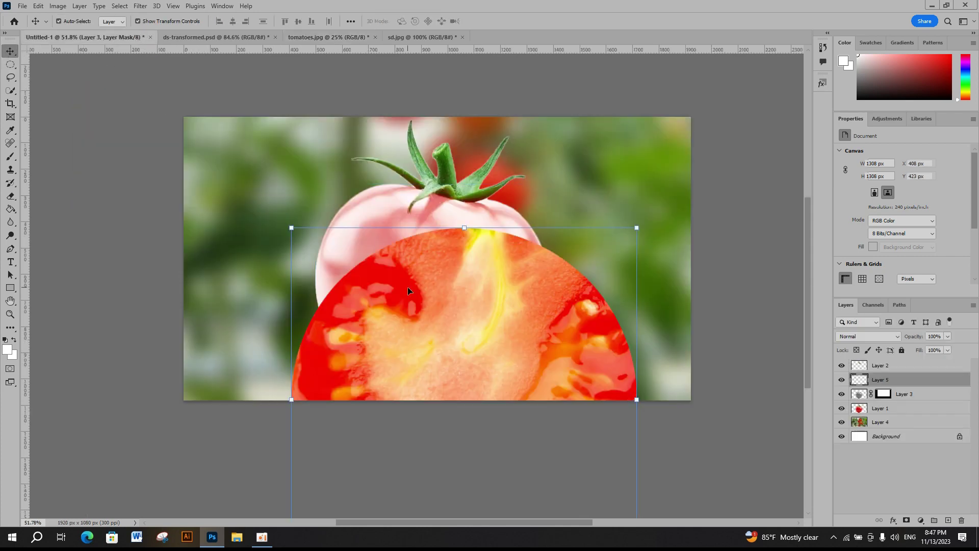
Step: Shrink the slice and flatten it into a wide, thin ellipse across the tomato
{"action": "left_click_drag", "start_coordinate": [289, 227], "coordinate": [455, 389]}
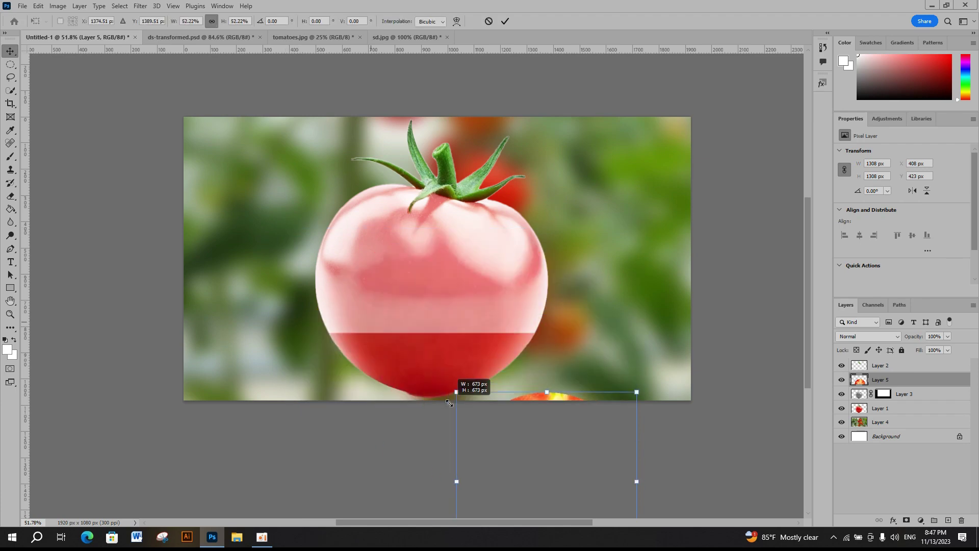
{"action": "left_click_drag", "start_coordinate": [485, 437], "coordinate": [362, 274]}
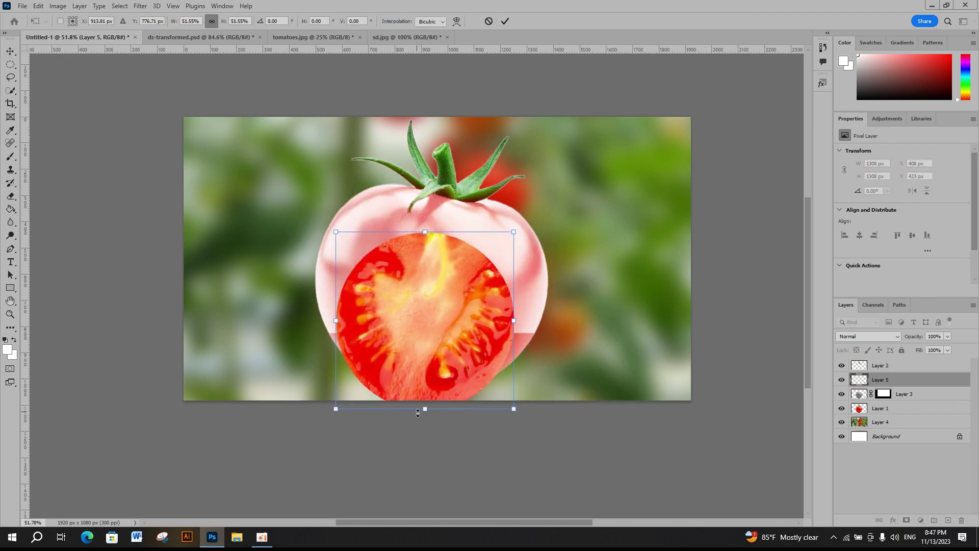
{"action": "mouse_move", "coordinate": [426, 406]}
{"action": "left_mouse_down"}
{"action": "mouse_move", "coordinate": [426, 347]}
{"action": "mouse_move", "coordinate": [378, 348]}
{"action": "left_mouse_up"}
{"action": "scroll", "coordinate": [393, 336], "scroll_direction": "up", "scroll_amount": 2}
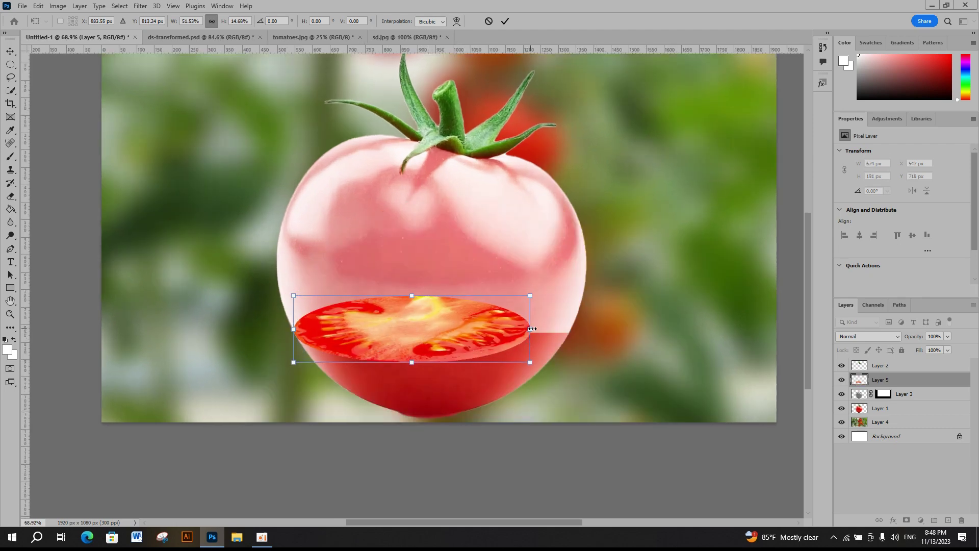
{"action": "left_click_drag", "start_coordinate": [531, 329], "coordinate": [568, 330]}
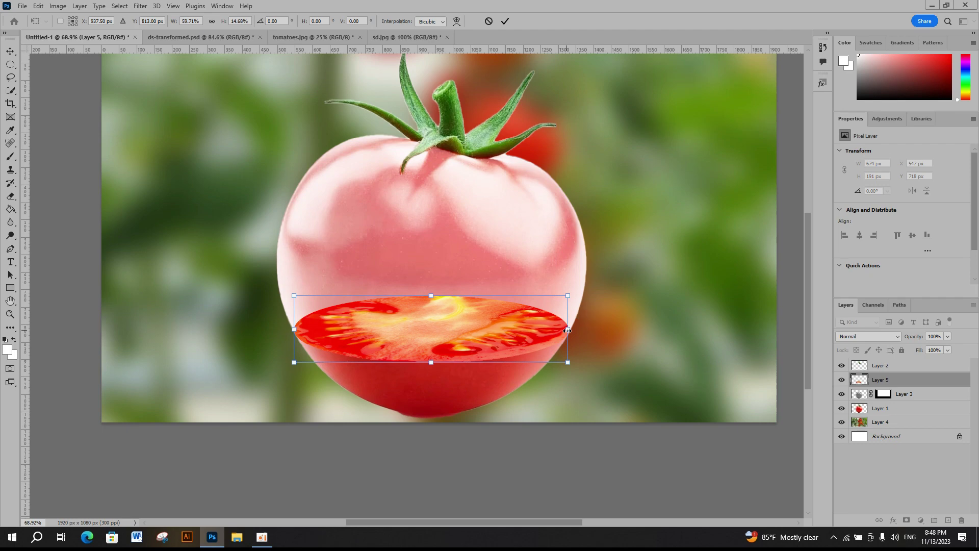
{"action": "left_click_drag", "start_coordinate": [431, 362], "coordinate": [433, 356]}
Step: Commit the tomato slice resize and select the blurred vine background layer
{"action": "key", "text": "Return"}
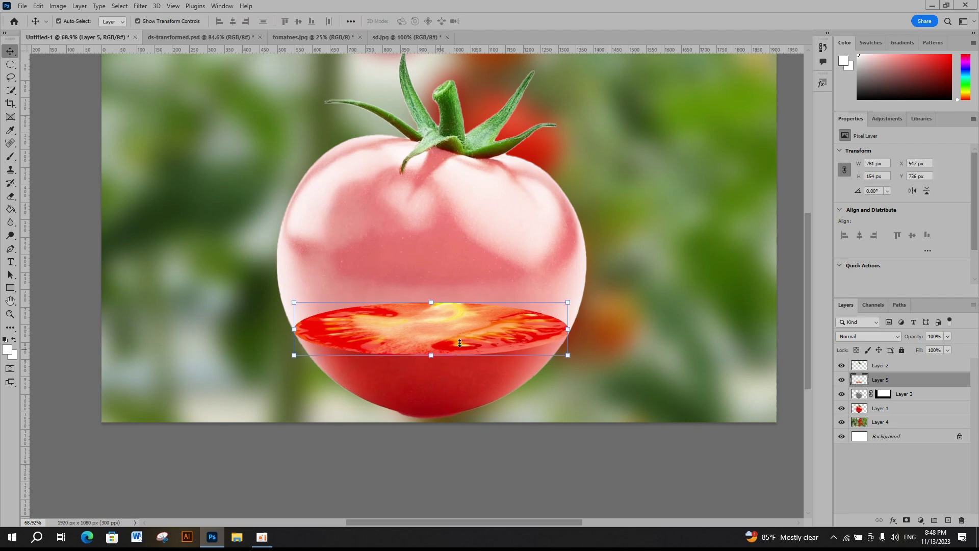
{"action": "left_click", "coordinate": [645, 319]}
{"action": "scroll", "coordinate": [482, 317], "scroll_direction": "down", "scroll_amount": 1}
{"action": "scroll", "coordinate": [482, 317], "scroll_direction": "down", "scroll_amount": 1}
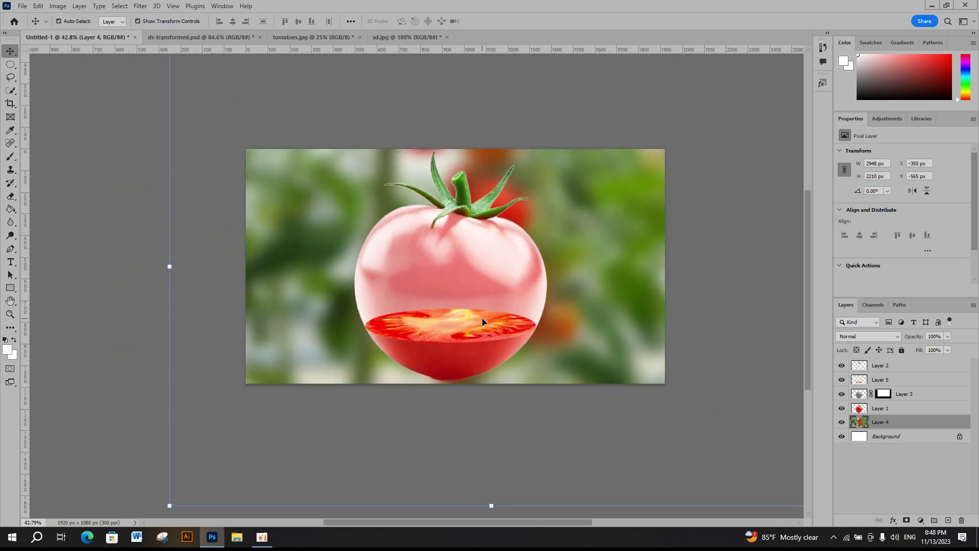
{"action": "scroll", "coordinate": [482, 317], "scroll_direction": "up", "scroll_amount": 1}
{"action": "scroll", "coordinate": [485, 316], "scroll_direction": "up", "scroll_amount": 1}
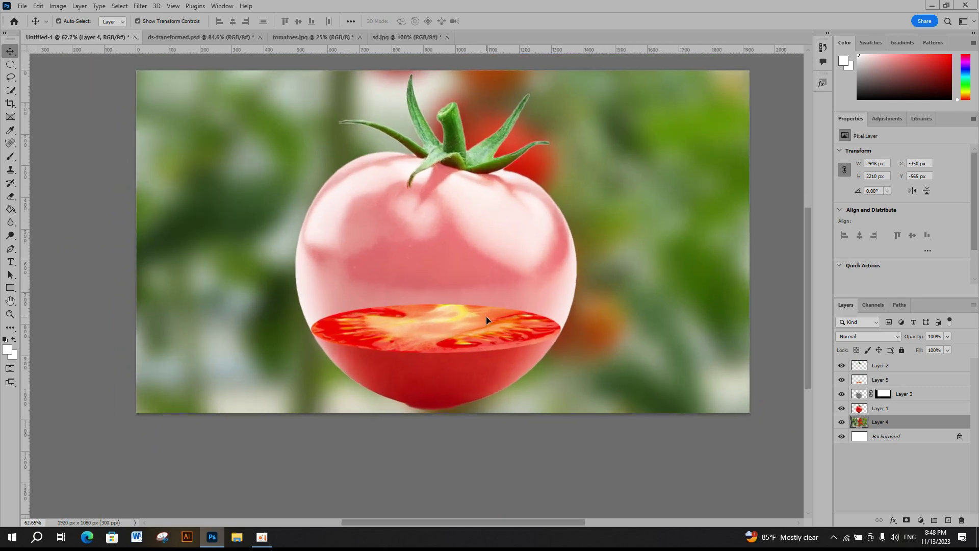
{"action": "scroll", "coordinate": [485, 317], "scroll_direction": "up", "scroll_amount": 1}
{"action": "scroll", "coordinate": [390, 305], "scroll_direction": "down", "scroll_amount": 1}
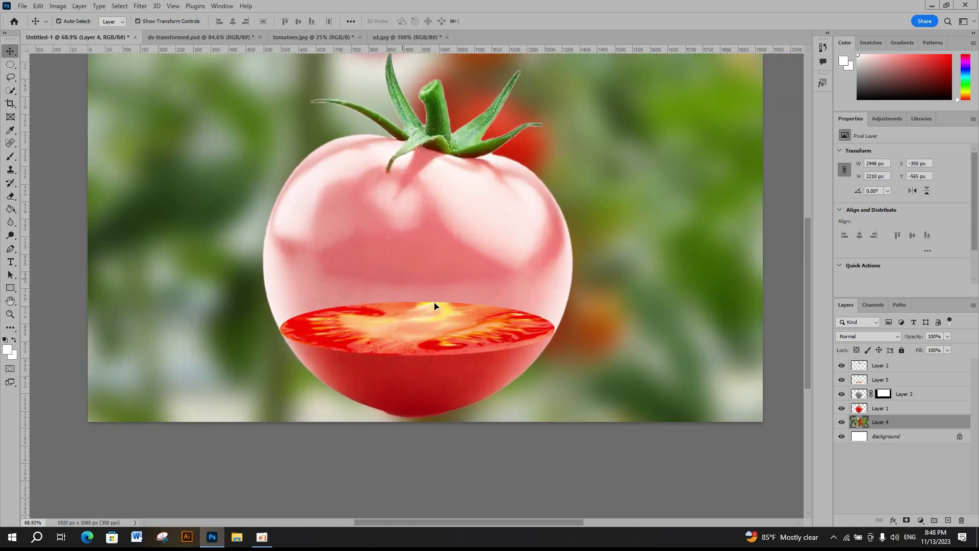
{"action": "scroll", "coordinate": [437, 306], "scroll_direction": "up", "scroll_amount": 1}
Step: Target Layer 3's mask and set the Brush tool to 31% opacity
{"action": "left_click", "coordinate": [885, 394]}
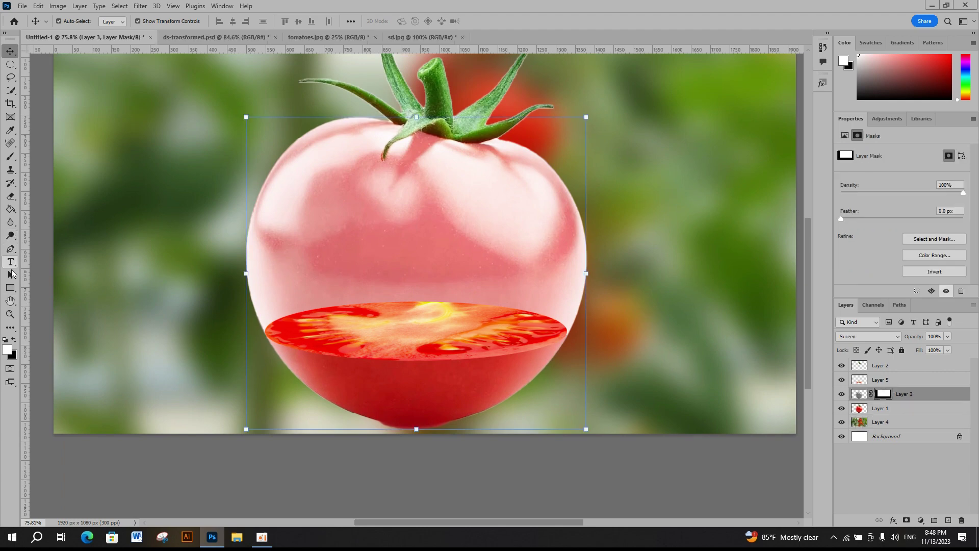
{"action": "left_click", "coordinate": [10, 195]}
{"action": "left_click", "coordinate": [10, 156]}
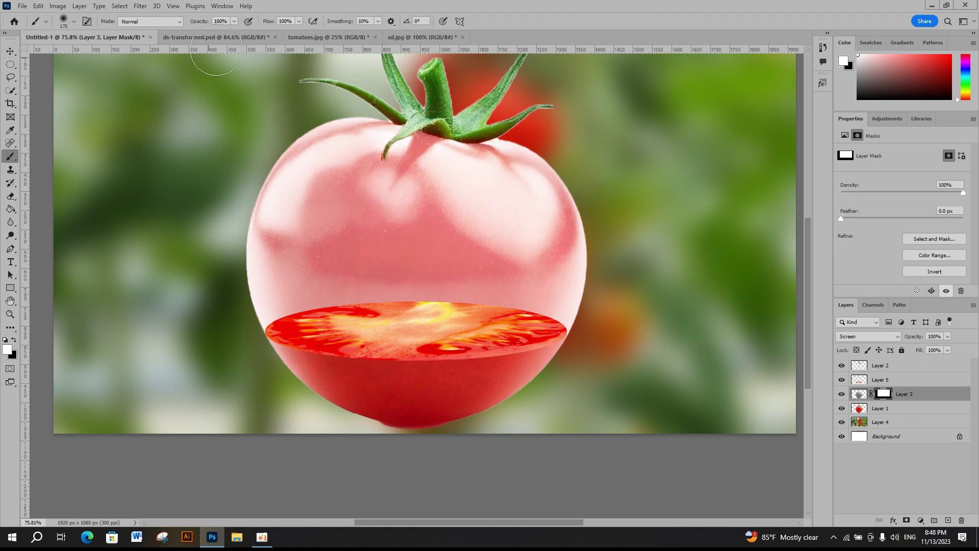
{"action": "left_click", "coordinate": [234, 22]}
{"action": "left_click_drag", "start_coordinate": [203, 33], "coordinate": [202, 33]}
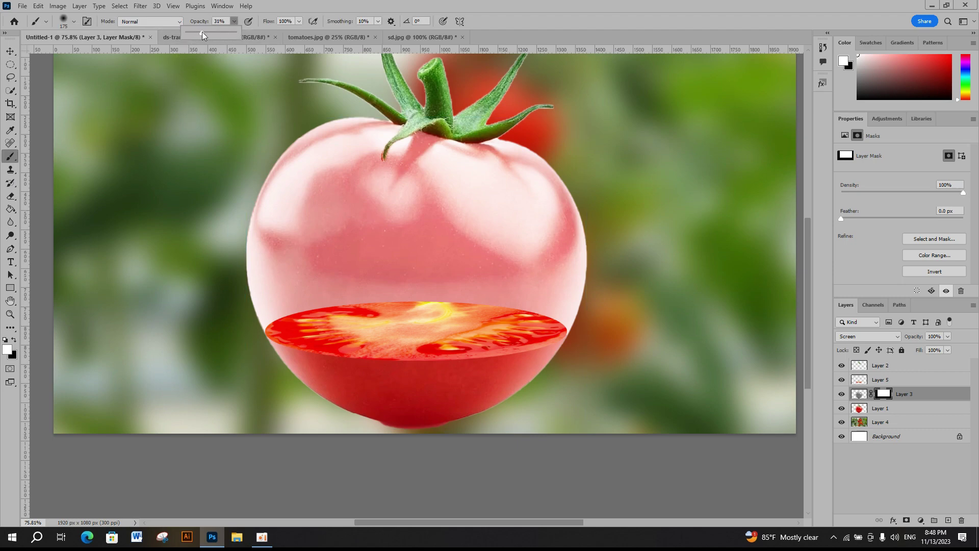
{"action": "left_click", "coordinate": [298, 23]}
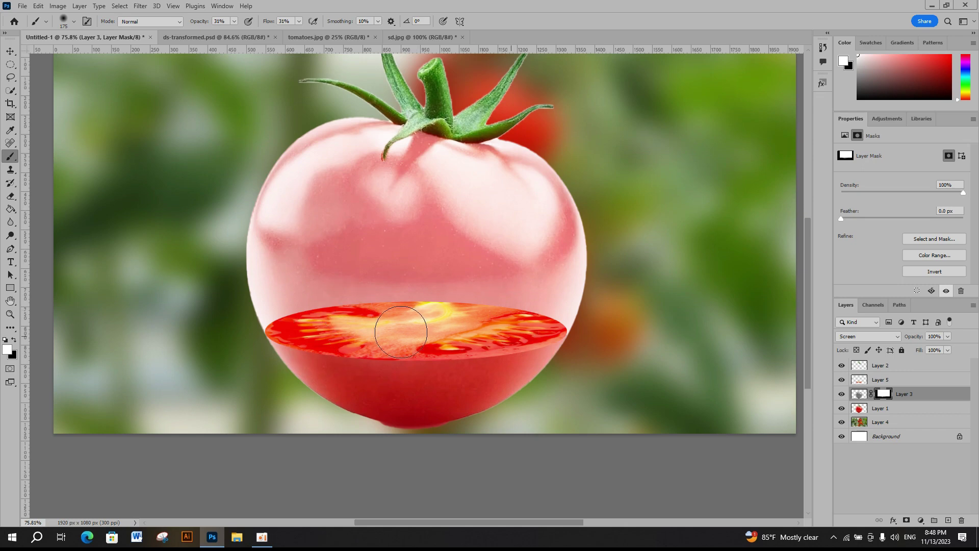
{"action": "scroll", "coordinate": [390, 240], "scroll_direction": "down", "scroll_amount": 2}
{"action": "scroll", "coordinate": [409, 234], "scroll_direction": "up", "scroll_amount": 1}
{"action": "scroll", "coordinate": [425, 234], "scroll_direction": "down", "scroll_amount": 1}
{"action": "scroll", "coordinate": [426, 235], "scroll_direction": "up", "scroll_amount": 1}
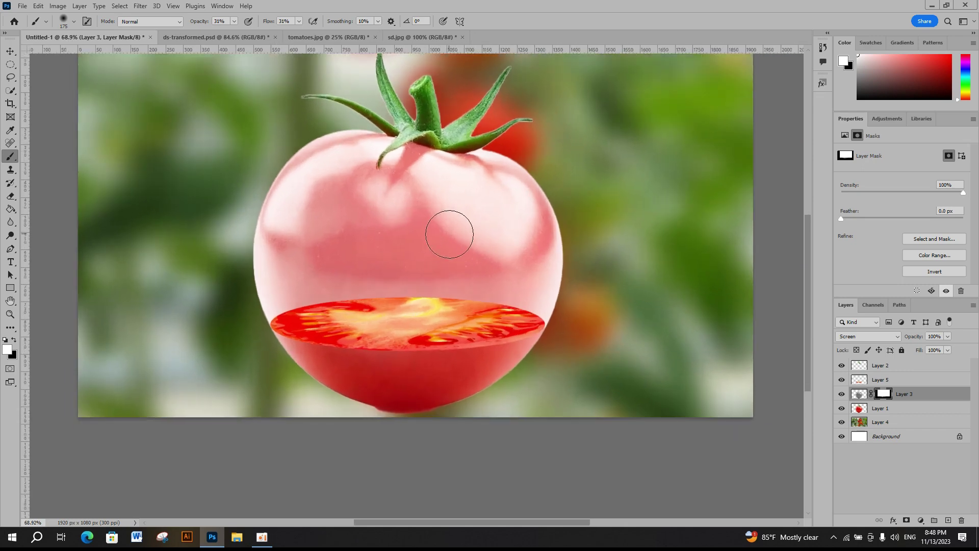
Step: Drag the tiger photo from sd.jpg into Untitled-1 with the Move tool, creating Layer 6
{"action": "left_click", "coordinate": [10, 51]}
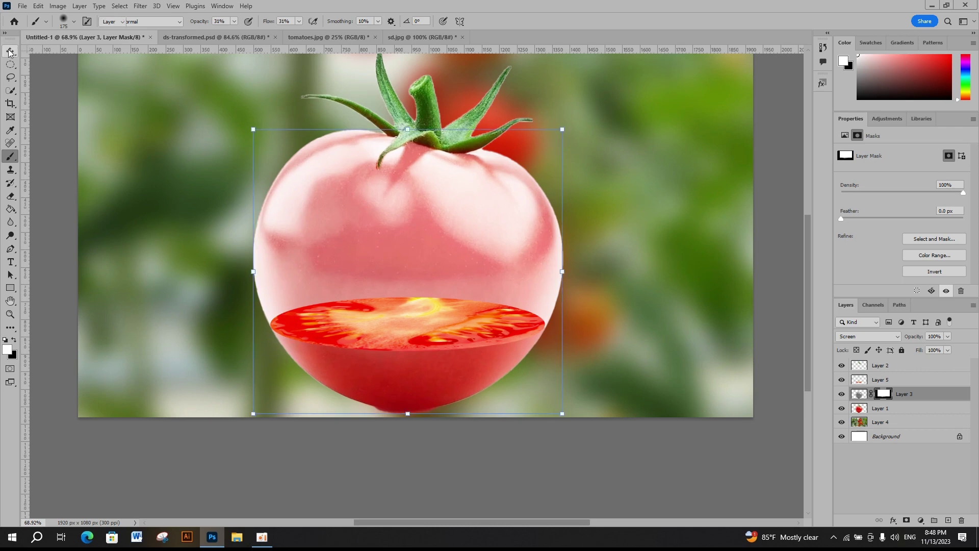
{"action": "left_click", "coordinate": [421, 37]}
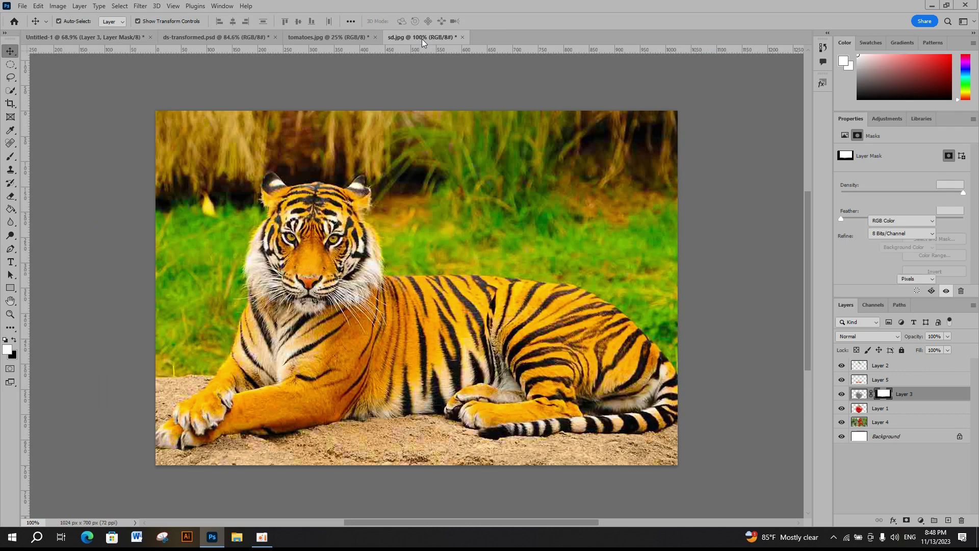
{"action": "left_click_drag", "start_coordinate": [376, 270], "coordinate": [261, 144]}
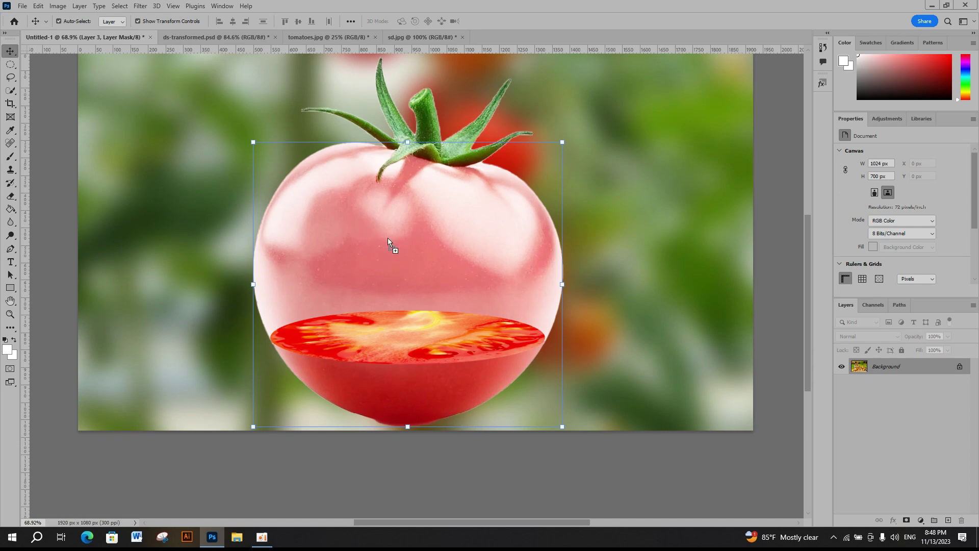
{"action": "left_click_drag", "start_coordinate": [387, 237], "coordinate": [387, 238]}
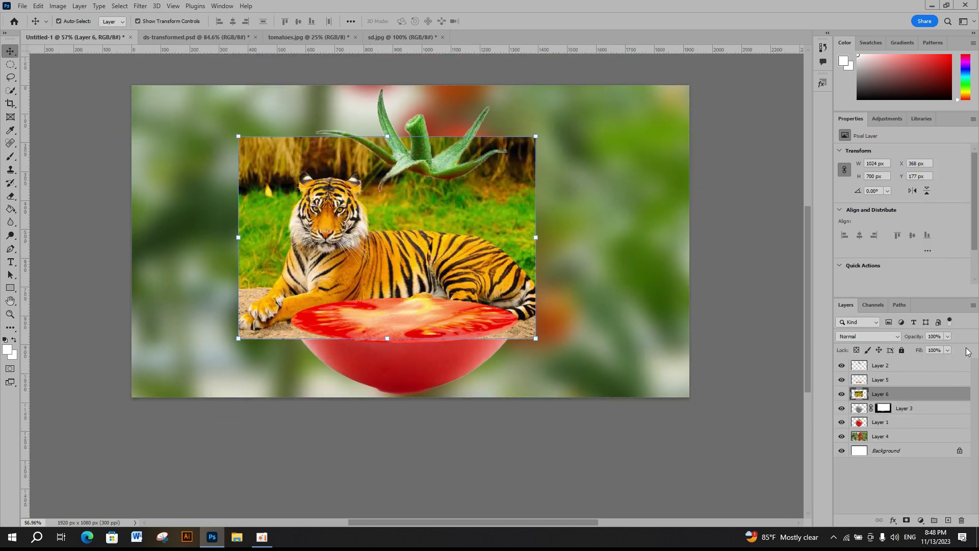
Step: Set the tiger layer (Layer 6) opacity to 65%
{"action": "left_click", "coordinate": [947, 337]}
{"action": "left_click_drag", "start_coordinate": [940, 349], "coordinate": [931, 351]}
{"action": "scroll", "coordinate": [419, 228], "scroll_direction": "up", "scroll_amount": 4}
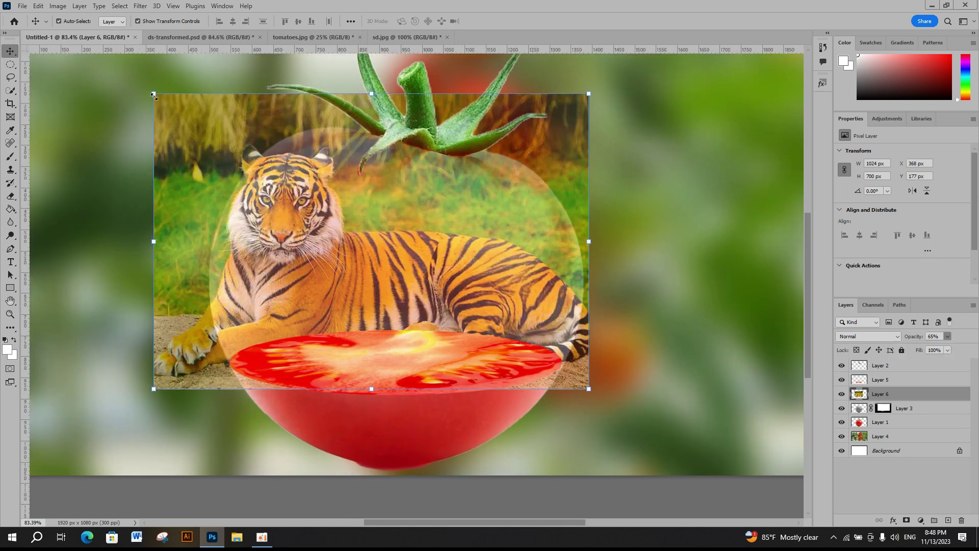
Step: Scale the tiger down to about 888×584 px to fit inside the tomato, and commit
{"action": "left_click_drag", "start_coordinate": [154, 94], "coordinate": [193, 122]}
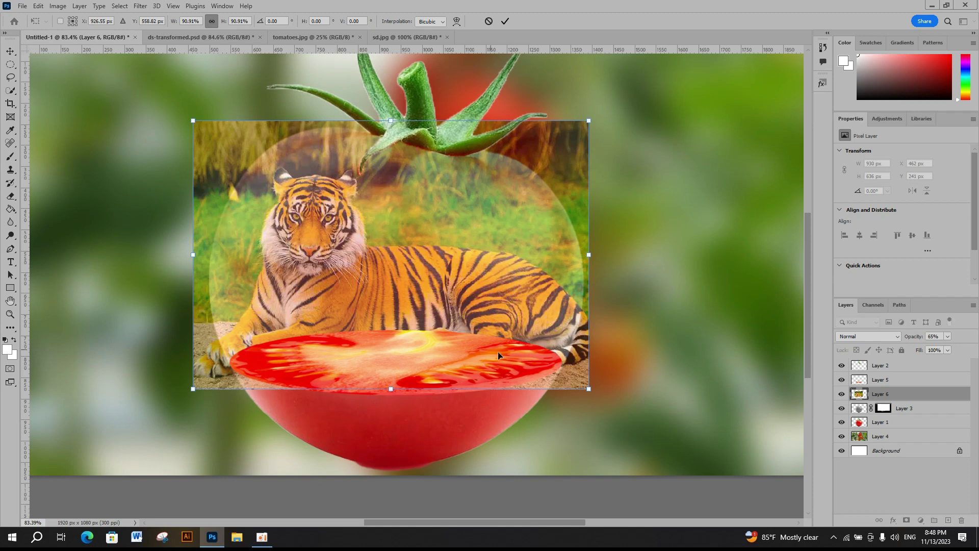
{"action": "left_click_drag", "start_coordinate": [588, 388], "coordinate": [581, 382]}
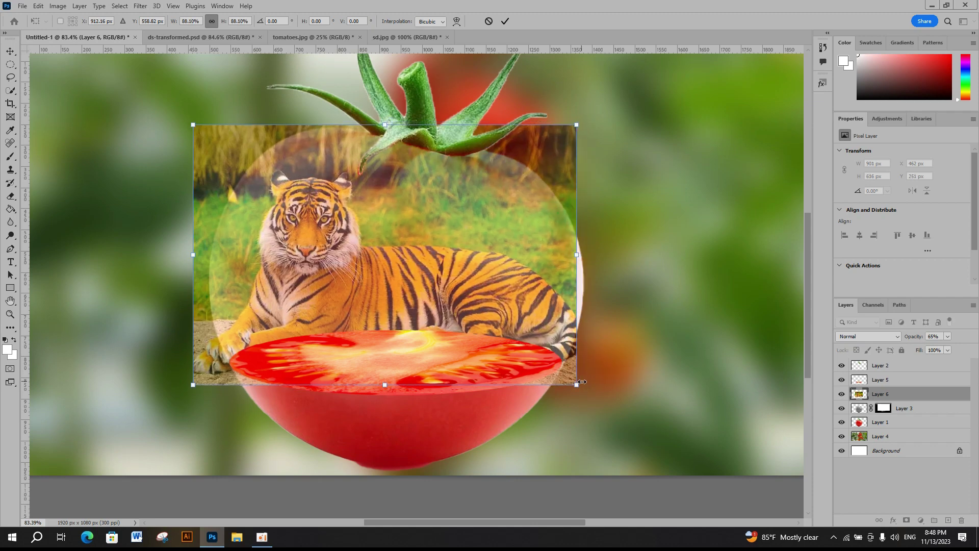
{"action": "scroll", "coordinate": [482, 355], "scroll_direction": "up", "scroll_amount": 3}
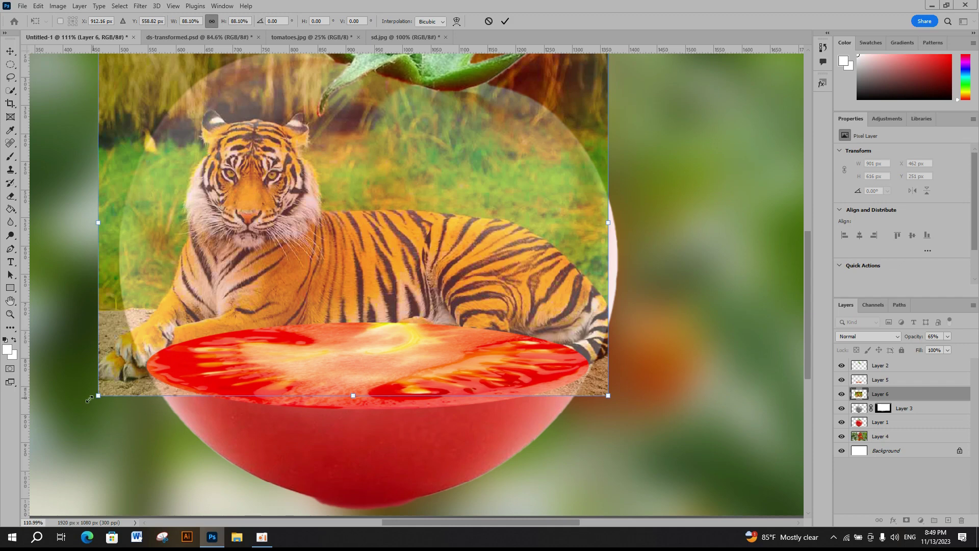
{"action": "left_click_drag", "start_coordinate": [98, 394], "coordinate": [110, 376]}
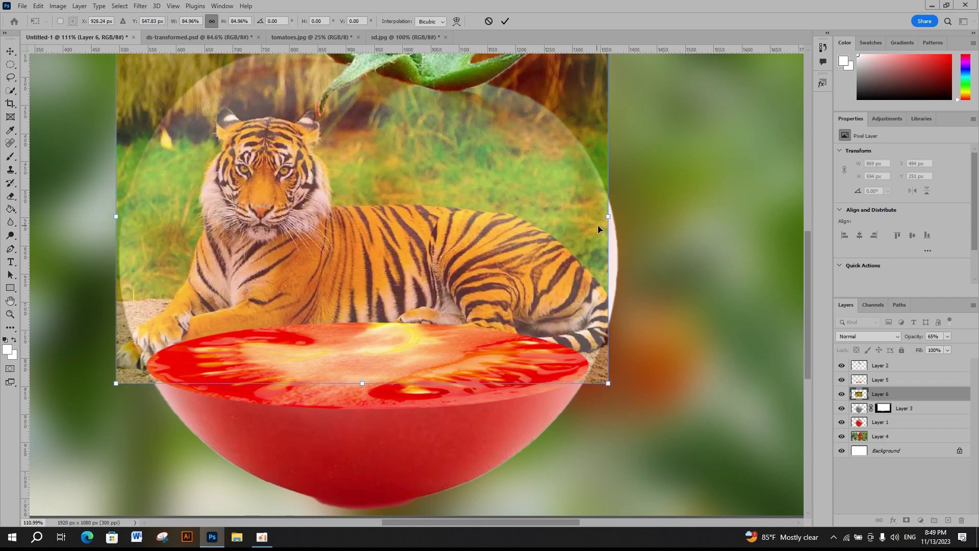
{"action": "left_click_drag", "start_coordinate": [609, 220], "coordinate": [619, 218]}
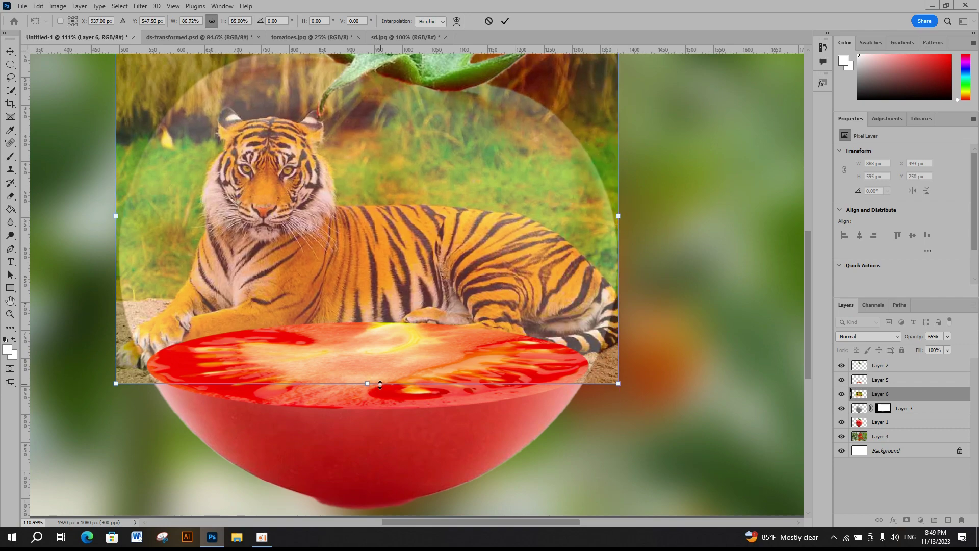
{"action": "left_click_drag", "start_coordinate": [380, 384], "coordinate": [373, 377]}
{"action": "scroll", "coordinate": [374, 307], "scroll_direction": "down", "scroll_amount": 2}
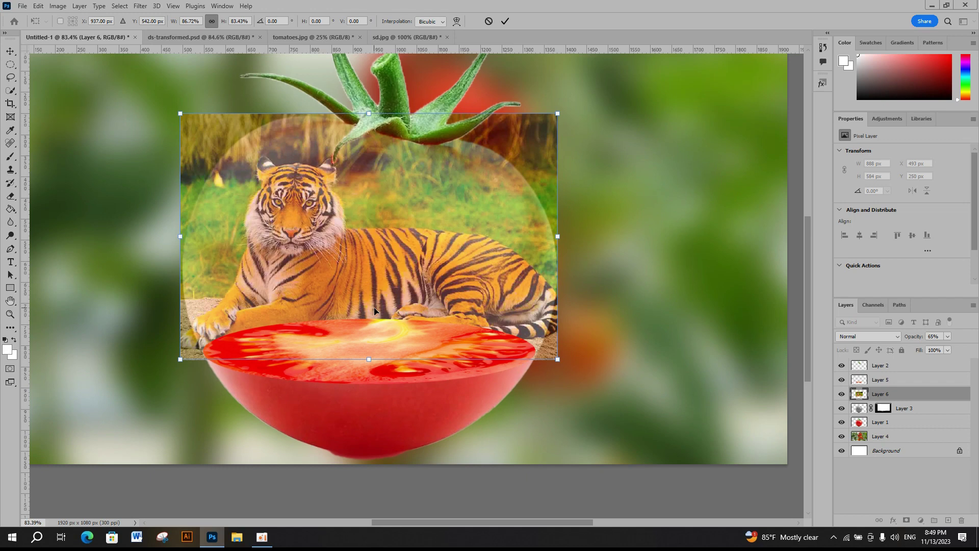
{"action": "key", "text": "Return"}
Step: Return Layer 6 to 100% opacity and give it a black layer mask
{"action": "left_click", "coordinate": [947, 337]}
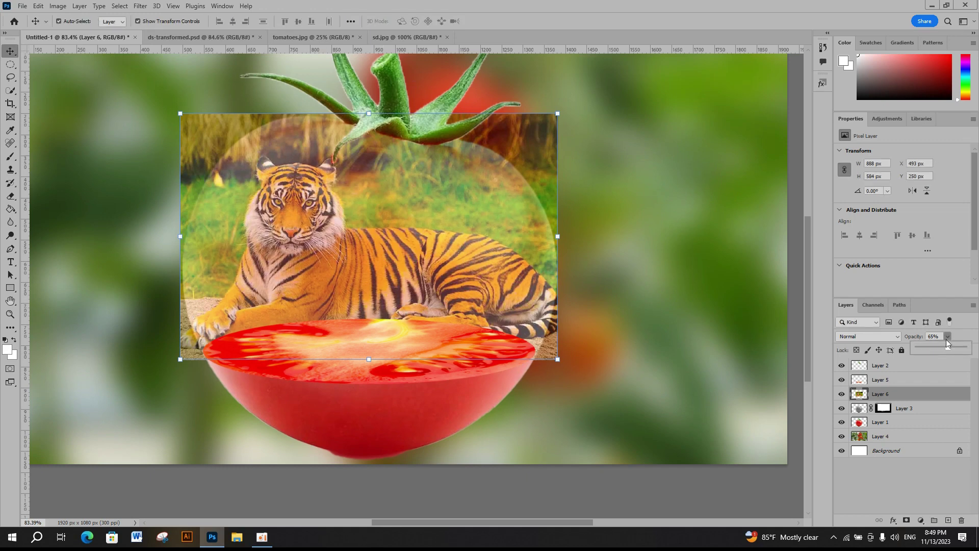
{"action": "left_click_drag", "start_coordinate": [971, 351], "coordinate": [975, 347]}
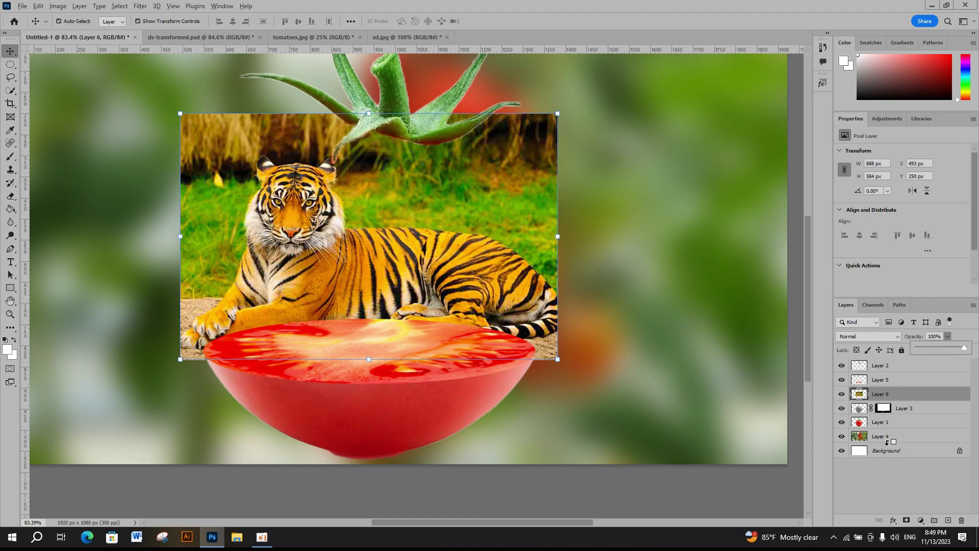
{"action": "left_click", "coordinate": [904, 520], "text": "alt"}
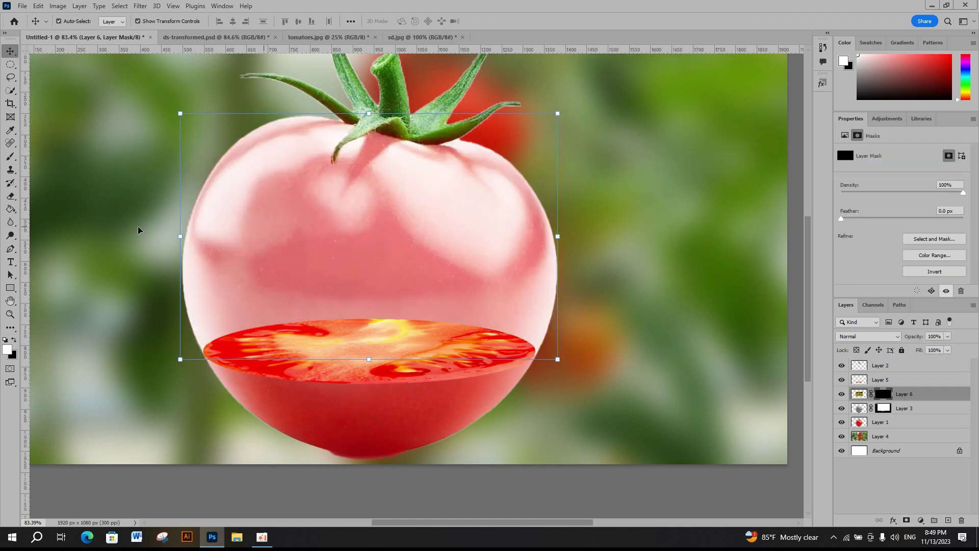
Step: Set the Brush tool to 100% opacity
{"action": "left_click", "coordinate": [10, 157]}
{"action": "left_click", "coordinate": [235, 24]}
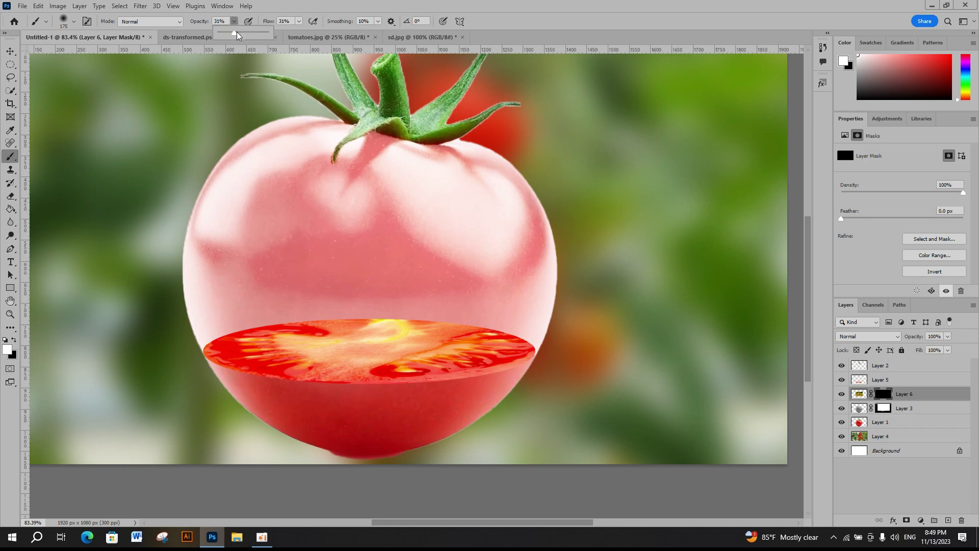
{"action": "left_click_drag", "start_coordinate": [234, 33], "coordinate": [268, 33]}
{"action": "left_click", "coordinate": [300, 22]}
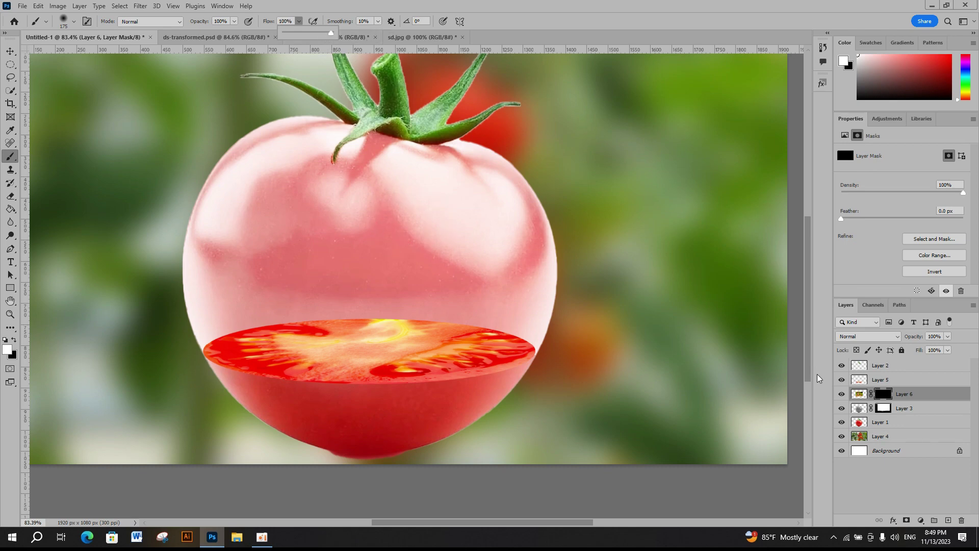
{"action": "left_click", "coordinate": [884, 397]}
Step: Paint the tiger and left-side grass into the bubble, then move Layer 5 below Layer 6
{"action": "mouse_move", "coordinate": [325, 240]}
{"action": "left_mouse_down"}
{"action": "mouse_move", "coordinate": [372, 219]}
{"action": "mouse_move", "coordinate": [295, 218]}
{"action": "mouse_move", "coordinate": [367, 184]}
{"action": "mouse_move", "coordinate": [380, 196]}
{"action": "mouse_move", "coordinate": [327, 161]}
{"action": "mouse_move", "coordinate": [239, 214]}
{"action": "mouse_move", "coordinate": [426, 224]}
{"action": "mouse_move", "coordinate": [357, 193]}
{"action": "mouse_move", "coordinate": [408, 185]}
{"action": "mouse_move", "coordinate": [418, 173]}
{"action": "mouse_move", "coordinate": [489, 245]}
{"action": "mouse_move", "coordinate": [459, 179]}
{"action": "mouse_move", "coordinate": [494, 204]}
{"action": "mouse_move", "coordinate": [502, 271]}
{"action": "mouse_move", "coordinate": [393, 291]}
{"action": "mouse_move", "coordinate": [449, 308]}
{"action": "mouse_move", "coordinate": [316, 303]}
{"action": "mouse_move", "coordinate": [214, 275]}
{"action": "mouse_move", "coordinate": [336, 301]}
{"action": "mouse_move", "coordinate": [505, 305]}
{"action": "mouse_move", "coordinate": [458, 326]}
{"action": "mouse_move", "coordinate": [502, 248]}
{"action": "mouse_move", "coordinate": [541, 286]}
{"action": "mouse_move", "coordinate": [505, 326]}
{"action": "left_mouse_up"}
{"action": "mouse_move", "coordinate": [293, 158]}
{"action": "left_mouse_down"}
{"action": "mouse_move", "coordinate": [245, 178]}
{"action": "mouse_move", "coordinate": [214, 306]}
{"action": "mouse_move", "coordinate": [277, 309]}
{"action": "left_mouse_up"}
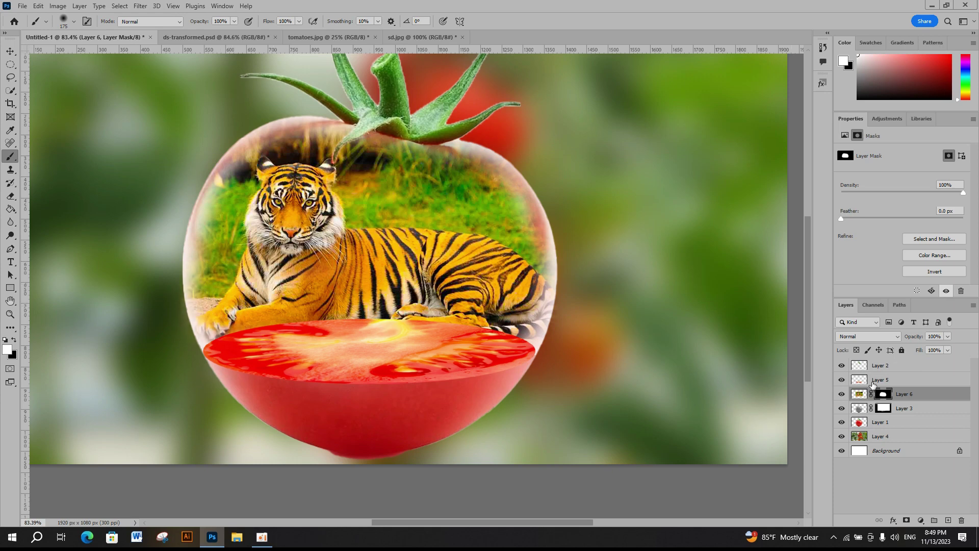
{"action": "left_click_drag", "start_coordinate": [872, 380], "coordinate": [873, 401]}
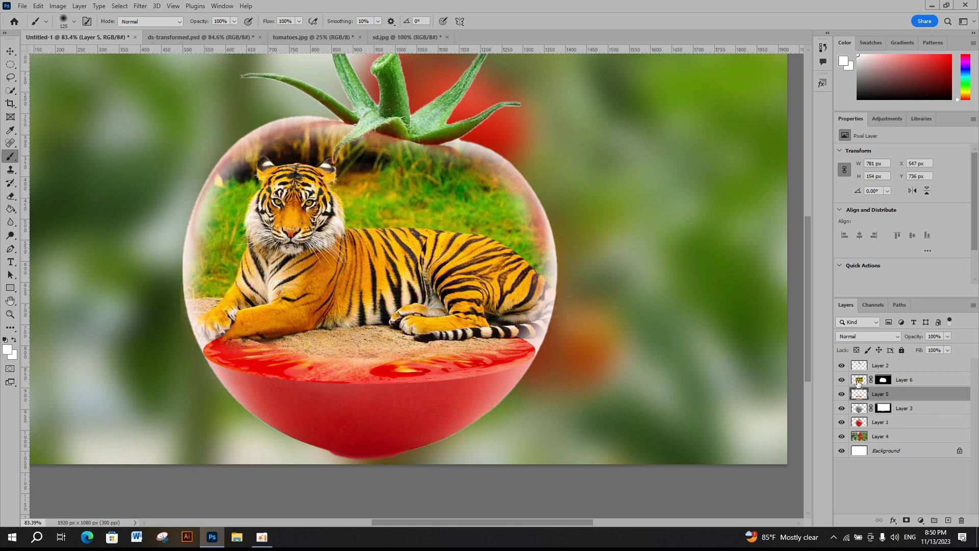
Step: On Layer 6's mask, reveal sand and tail across the tomato slice's top edge
{"action": "left_click", "coordinate": [882, 379]}
{"action": "left_click_drag", "start_coordinate": [240, 352], "coordinate": [347, 349]}
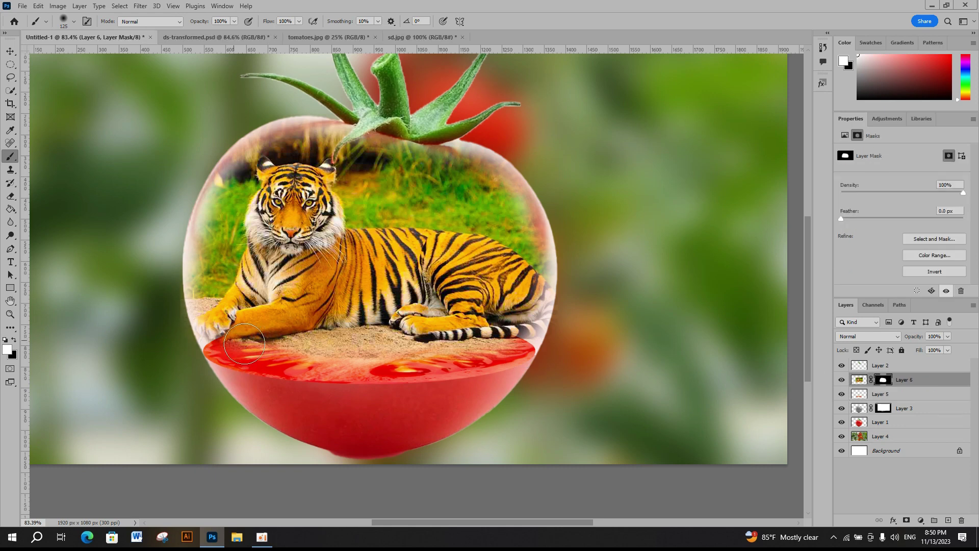
{"action": "left_click_drag", "start_coordinate": [270, 350], "coordinate": [528, 338]}
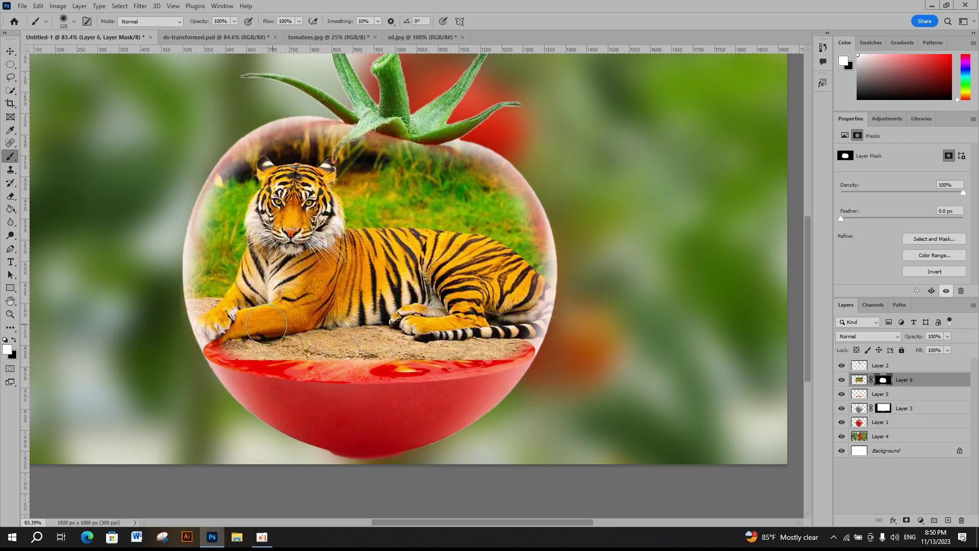
{"action": "left_click_drag", "start_coordinate": [220, 347], "coordinate": [297, 351]}
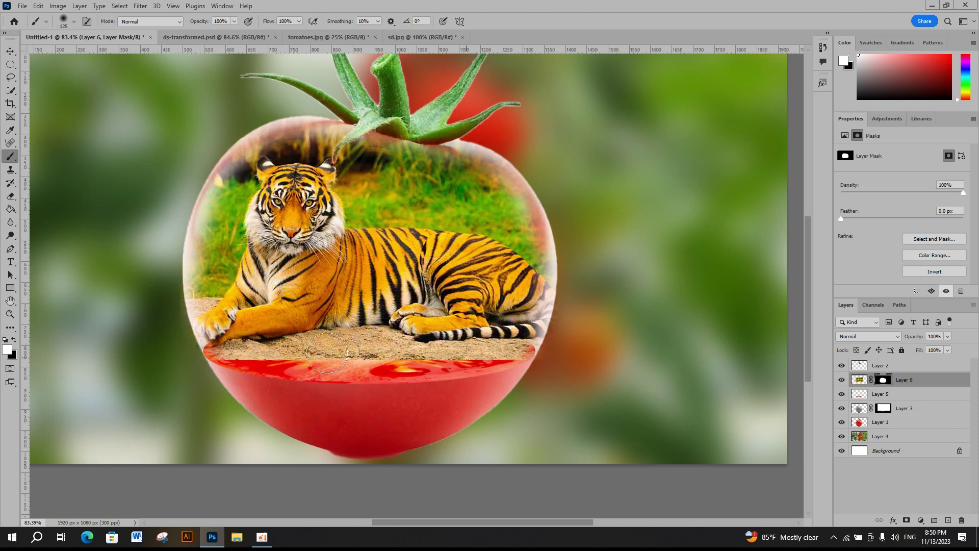
{"action": "scroll", "coordinate": [439, 321], "scroll_direction": "down", "scroll_amount": 2}
{"action": "scroll", "coordinate": [408, 331], "scroll_direction": "up", "scroll_amount": 1}
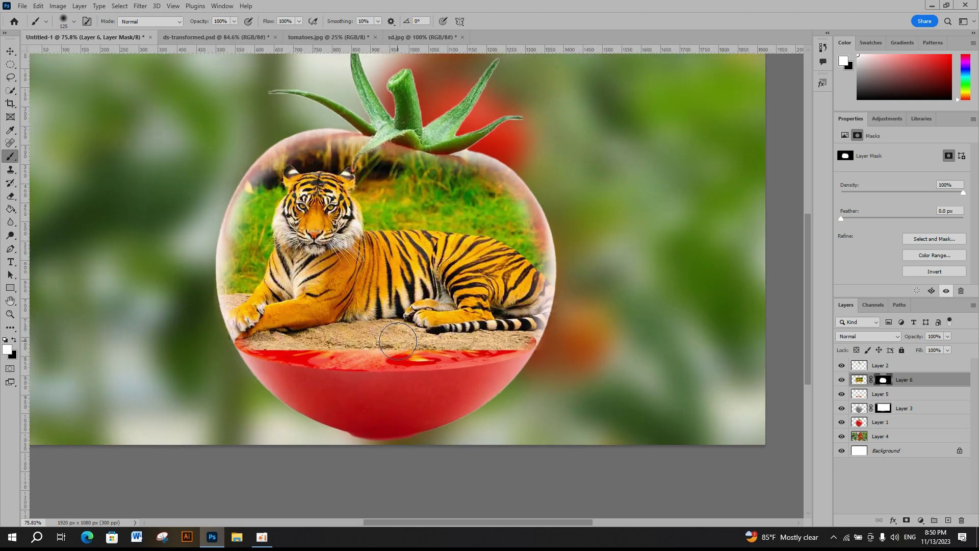
{"action": "scroll", "coordinate": [398, 339], "scroll_direction": "down", "scroll_amount": 1}
{"action": "scroll", "coordinate": [402, 341], "scroll_direction": "down", "scroll_amount": 2}
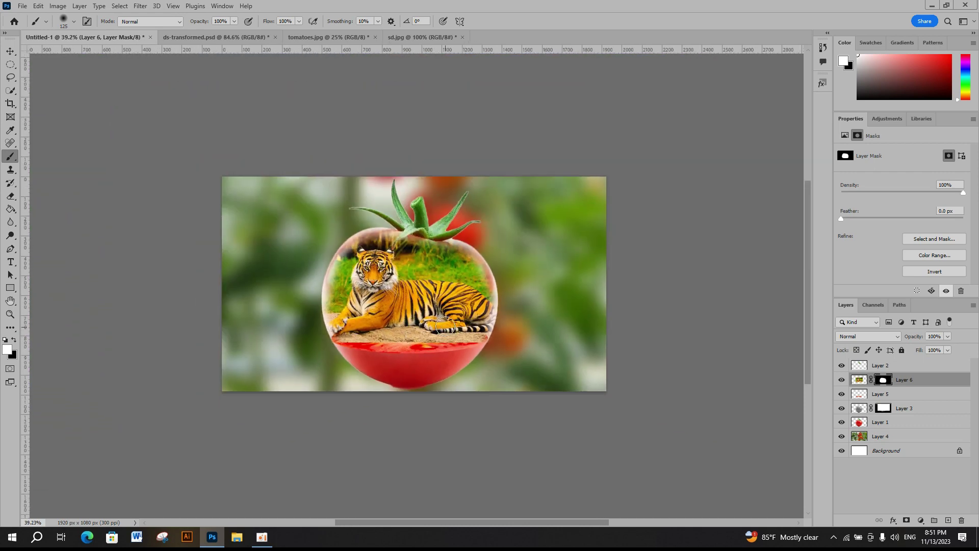
{"action": "scroll", "coordinate": [409, 342], "scroll_direction": "up", "scroll_amount": 1}
{"action": "scroll", "coordinate": [409, 342], "scroll_direction": "up", "scroll_amount": 2}
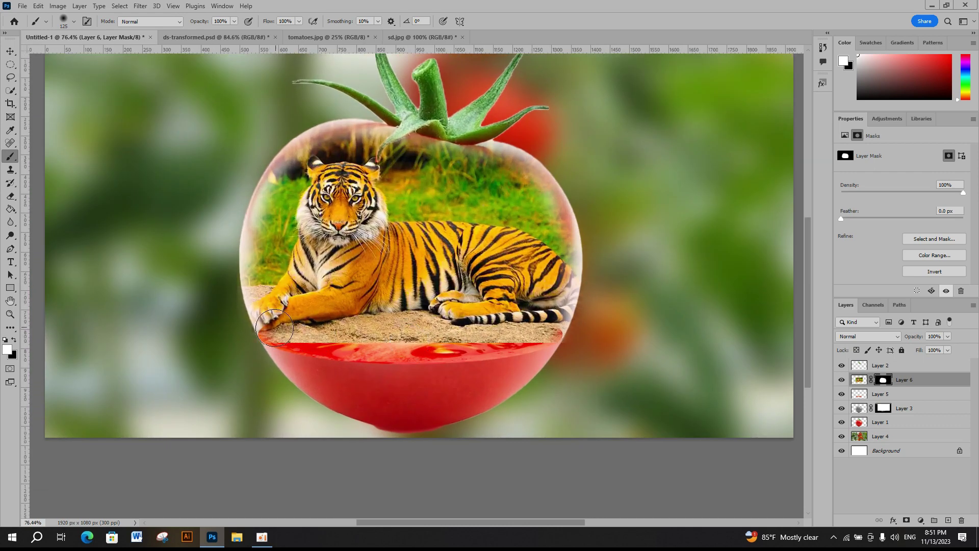
Step: With a smaller brush, touch up the paw, tail tip and bubble's top edge
{"action": "key", "text": "bracketleft"}
{"action": "key", "text": "bracketleft"}
{"action": "left_click_drag", "start_coordinate": [265, 323], "coordinate": [292, 335]}
{"action": "left_click_drag", "start_coordinate": [559, 313], "coordinate": [566, 260]}
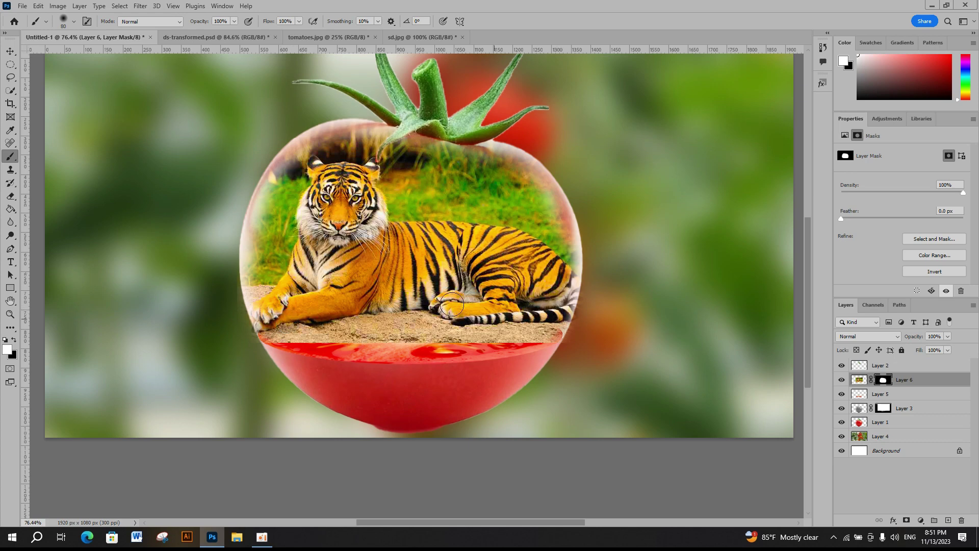
{"action": "mouse_move", "coordinate": [402, 154]}
{"action": "left_mouse_down"}
{"action": "mouse_move", "coordinate": [286, 188]}
{"action": "mouse_move", "coordinate": [266, 247]}
{"action": "left_mouse_up"}
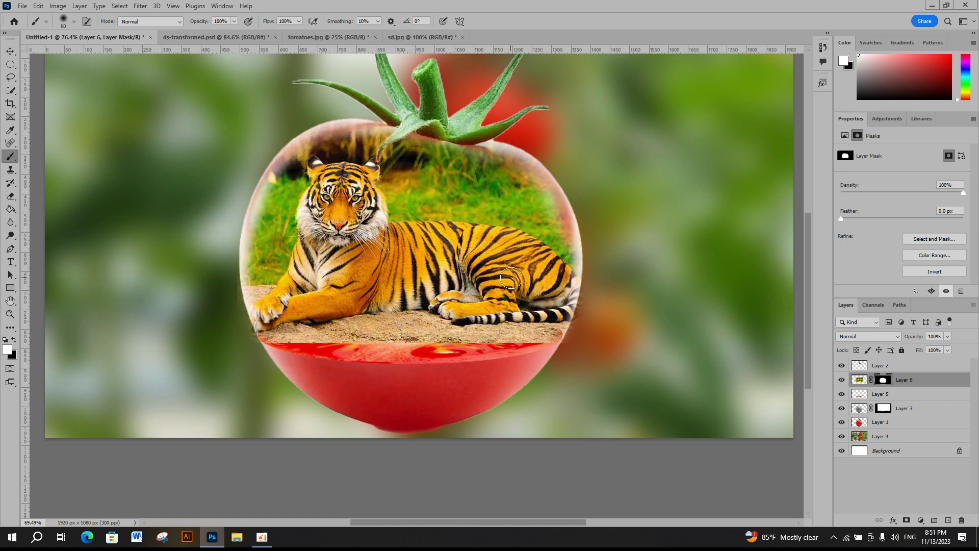
{"action": "scroll", "coordinate": [504, 276], "scroll_direction": "down", "scroll_amount": 2}
{"action": "scroll", "coordinate": [503, 275], "scroll_direction": "up", "scroll_amount": 2}
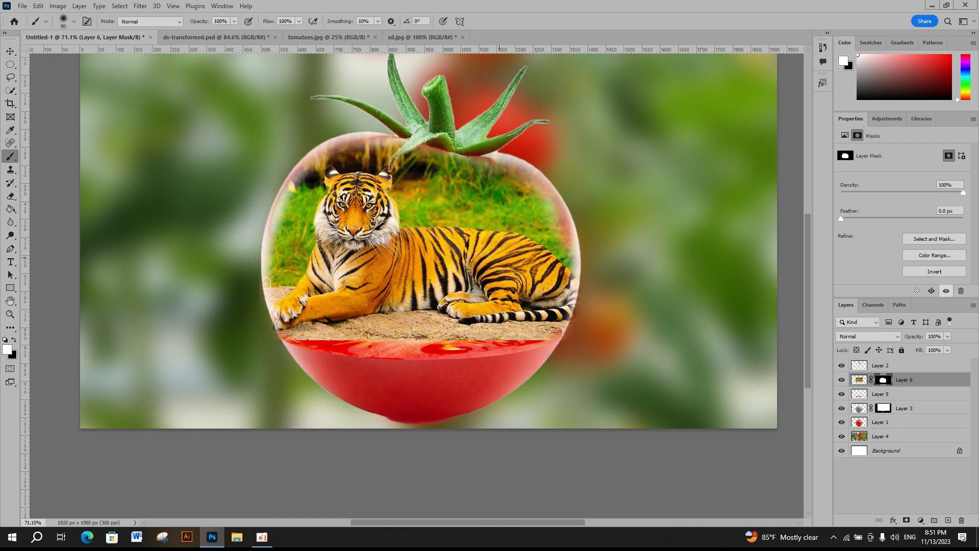
{"action": "scroll", "coordinate": [502, 255], "scroll_direction": "down", "scroll_amount": 1}
{"action": "scroll", "coordinate": [603, 138], "scroll_direction": "up", "scroll_amount": 1}
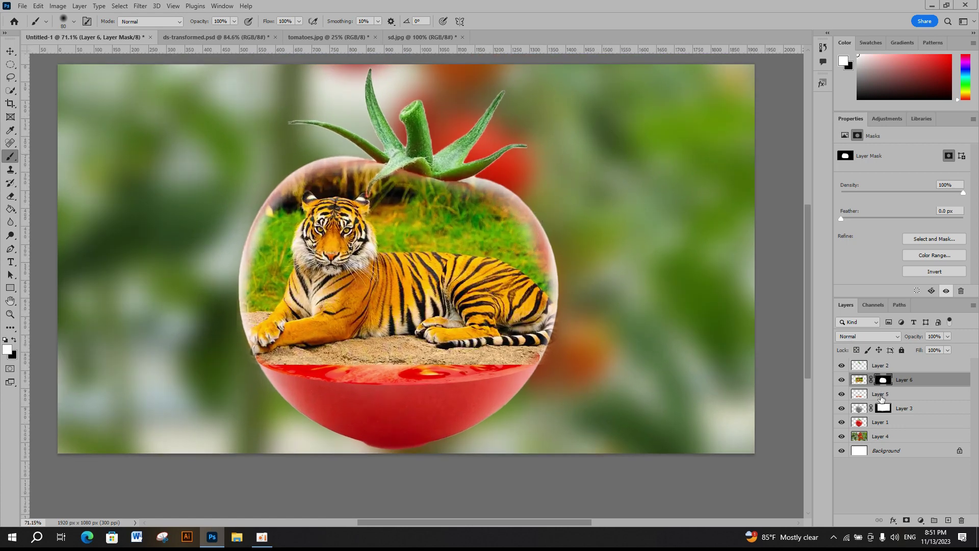
{"action": "left_click", "coordinate": [881, 398]}
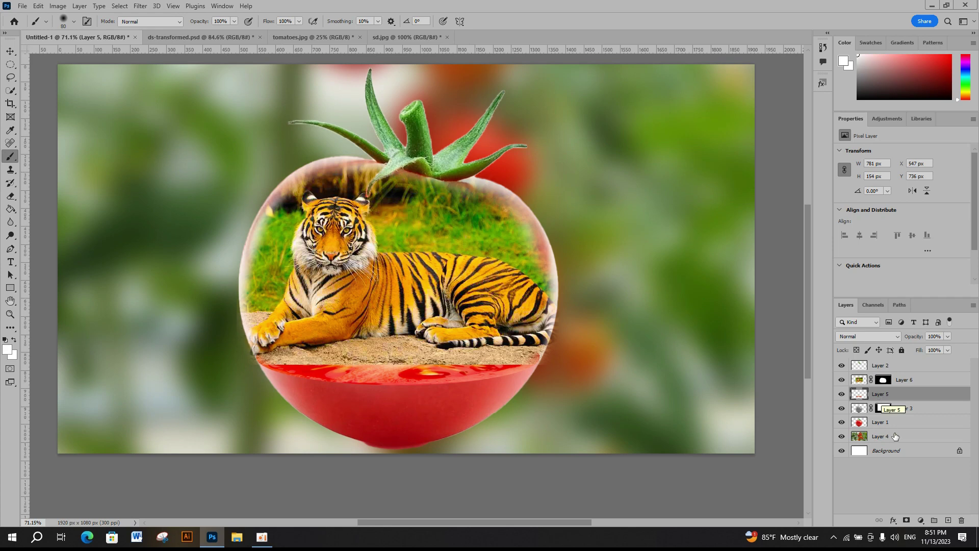
Step: Black-mask Layer 5 and faintly paint back the red band's edge at 39% brush opacity
{"action": "left_click", "coordinate": [906, 521], "text": "alt"}
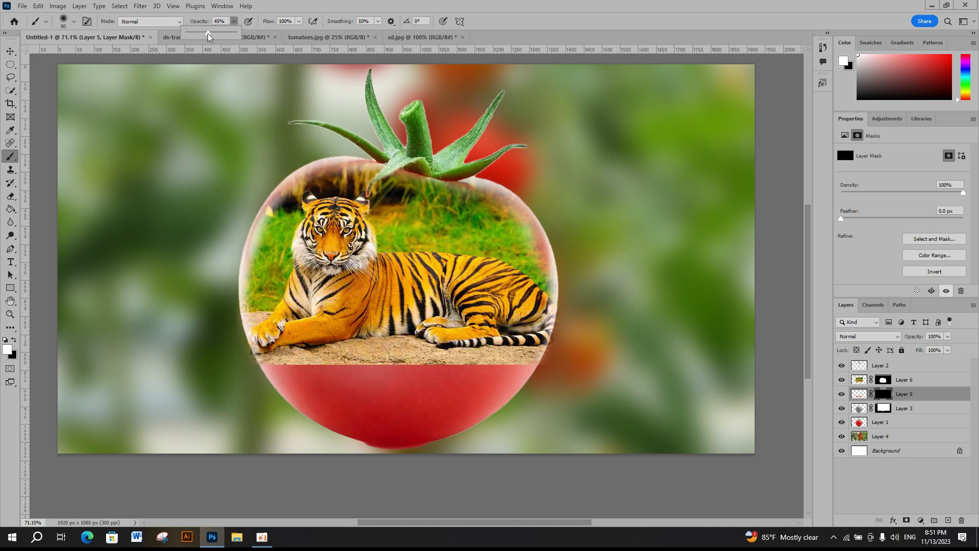
{"action": "left_click_drag", "start_coordinate": [207, 32], "coordinate": [205, 33]}
{"action": "left_click_drag", "start_coordinate": [287, 360], "coordinate": [518, 359]}
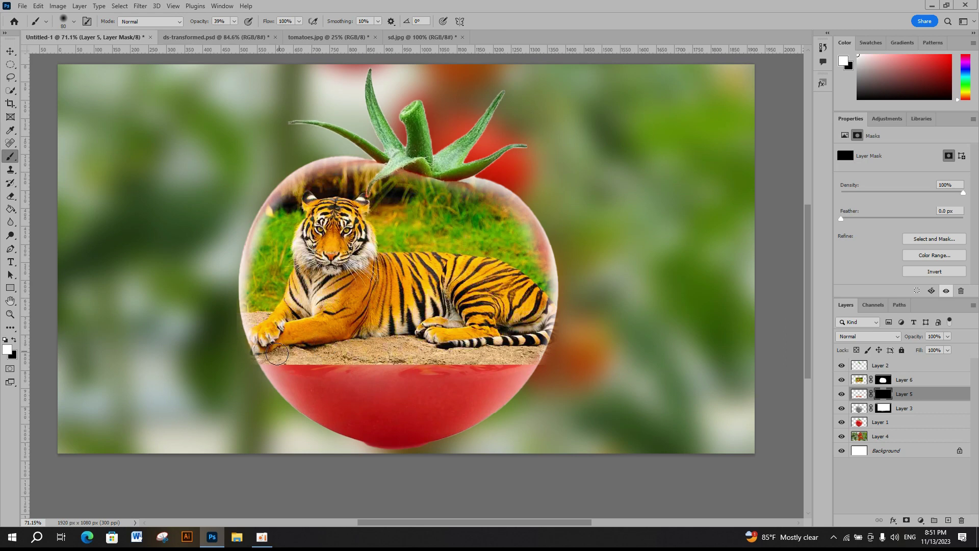
{"action": "mouse_move", "coordinate": [437, 378]}
{"action": "left_mouse_down"}
{"action": "mouse_move", "coordinate": [546, 370]}
{"action": "mouse_move", "coordinate": [266, 354]}
{"action": "left_mouse_up"}
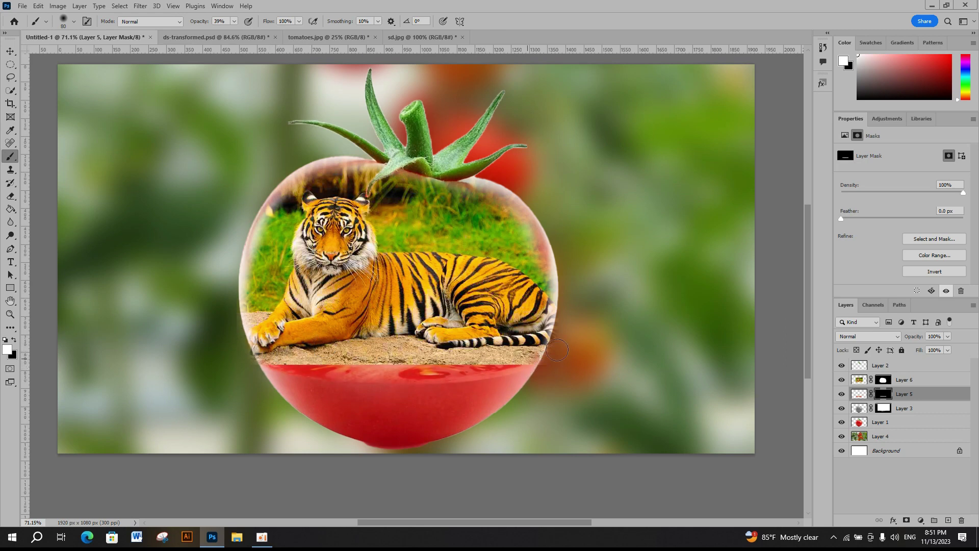
{"action": "scroll", "coordinate": [411, 236], "scroll_direction": "down", "scroll_amount": 3}
{"action": "scroll", "coordinate": [495, 227], "scroll_direction": "up", "scroll_amount": 2}
{"action": "scroll", "coordinate": [586, 250], "scroll_direction": "down", "scroll_amount": 1}
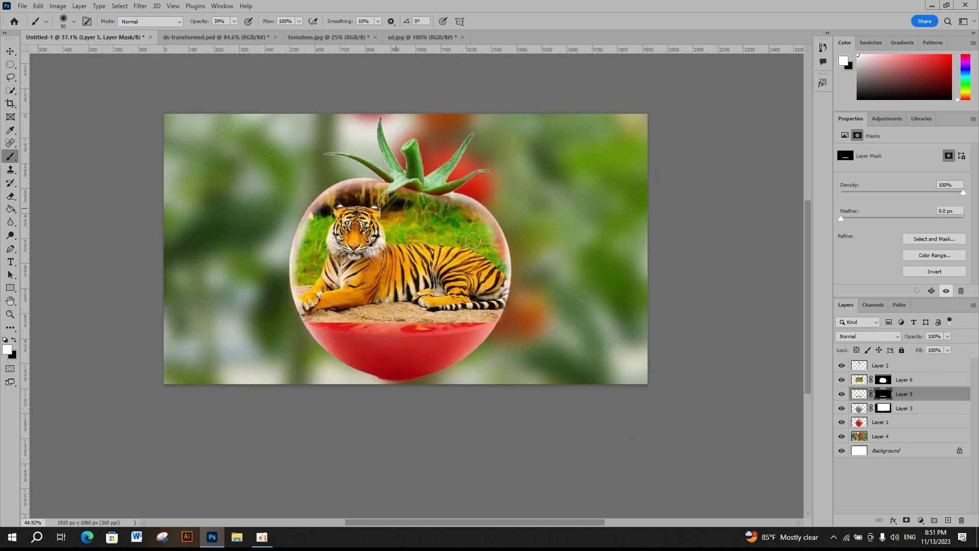
{"action": "scroll", "coordinate": [479, 275], "scroll_direction": "up", "scroll_amount": 2}
{"action": "scroll", "coordinate": [466, 246], "scroll_direction": "up", "scroll_amount": 1}
Step: Switch to the Move tool and deselect to view the finished tiger-in-tomato scene
{"action": "left_click", "coordinate": [14, 64]}
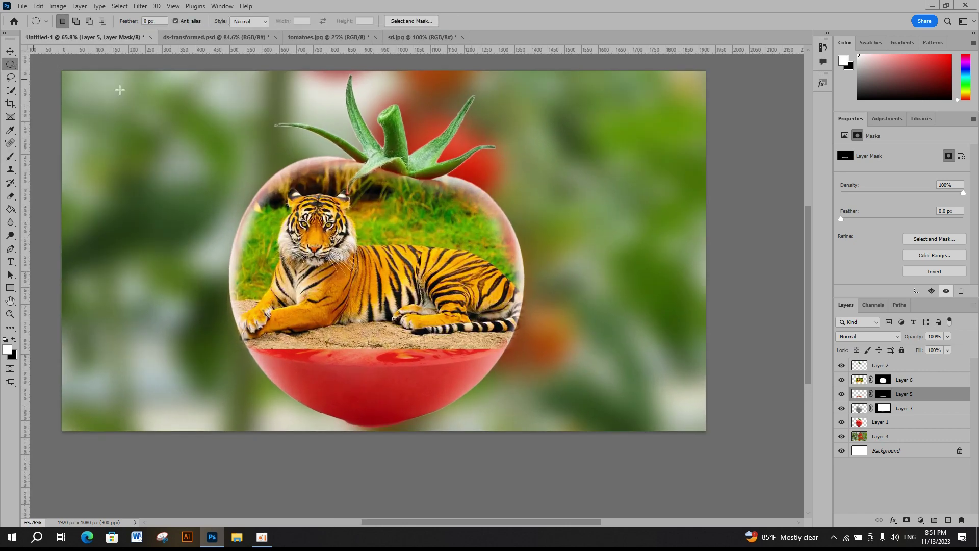
{"action": "left_click", "coordinate": [9, 51]}
{"action": "scroll", "coordinate": [457, 239], "scroll_direction": "up", "scroll_amount": 2}
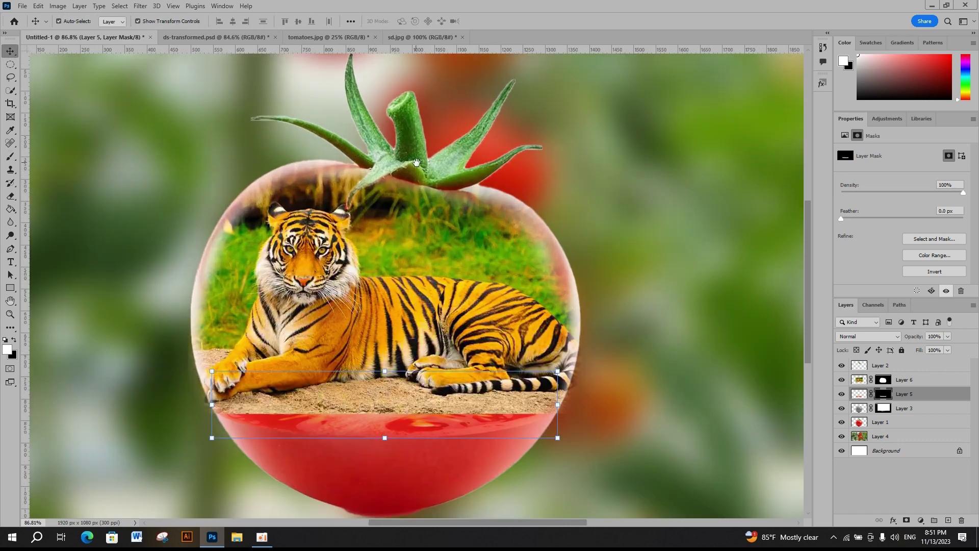
{"action": "scroll", "coordinate": [458, 240], "scroll_direction": "down", "scroll_amount": 1}
{"action": "scroll", "coordinate": [457, 240], "scroll_direction": "down", "scroll_amount": 2}
{"action": "scroll", "coordinate": [584, 367], "scroll_direction": "down", "scroll_amount": 1}
{"action": "scroll", "coordinate": [703, 335], "scroll_direction": "up", "scroll_amount": 1}
{"action": "left_click", "coordinate": [702, 335]}
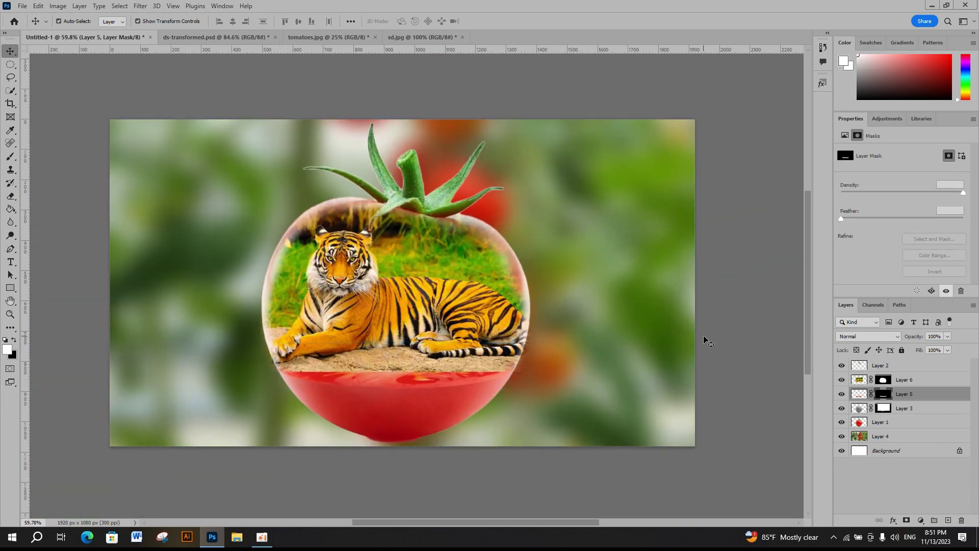
{"action": "scroll", "coordinate": [635, 344], "scroll_direction": "up", "scroll_amount": 1}
{"action": "scroll", "coordinate": [173, 262], "scroll_direction": "up", "scroll_amount": 1}
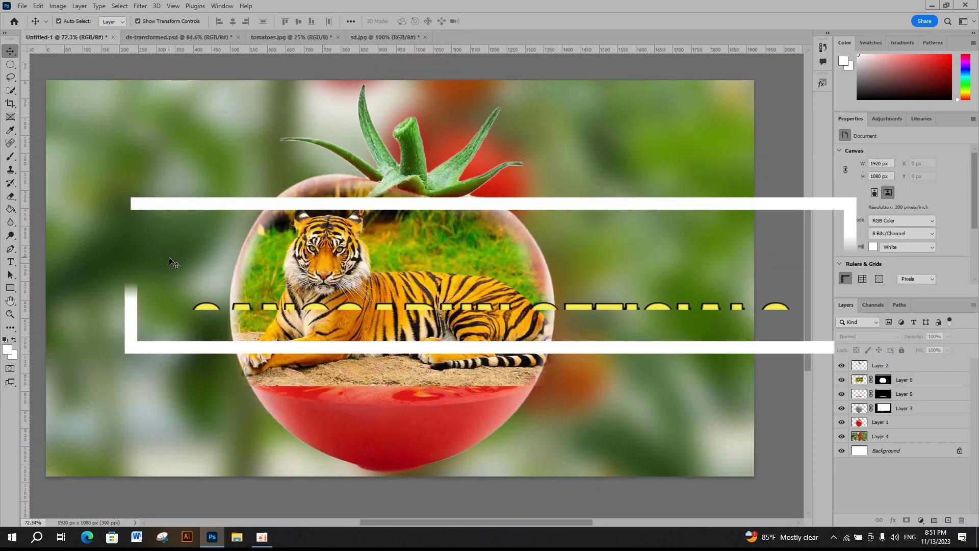
{"action": "scroll", "coordinate": [174, 262], "scroll_direction": "down", "scroll_amount": 1}
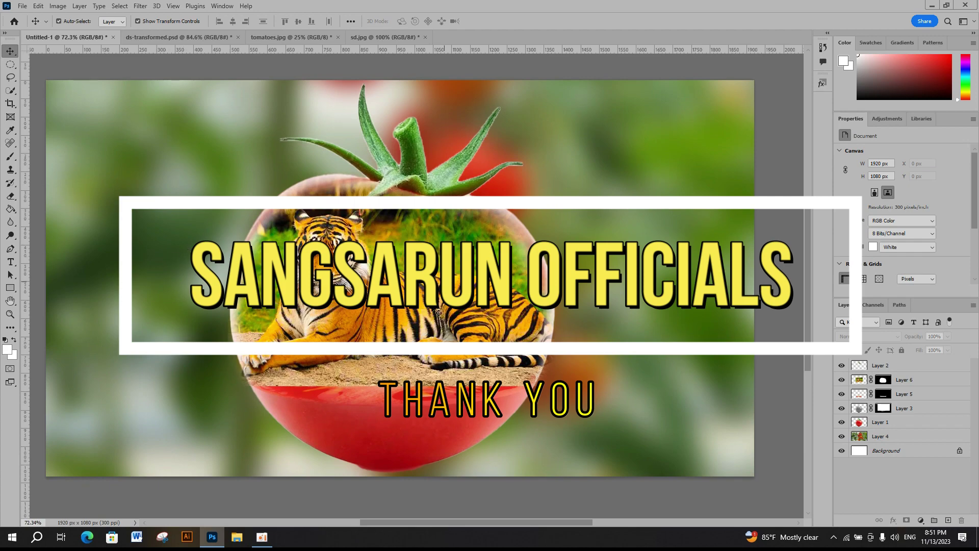